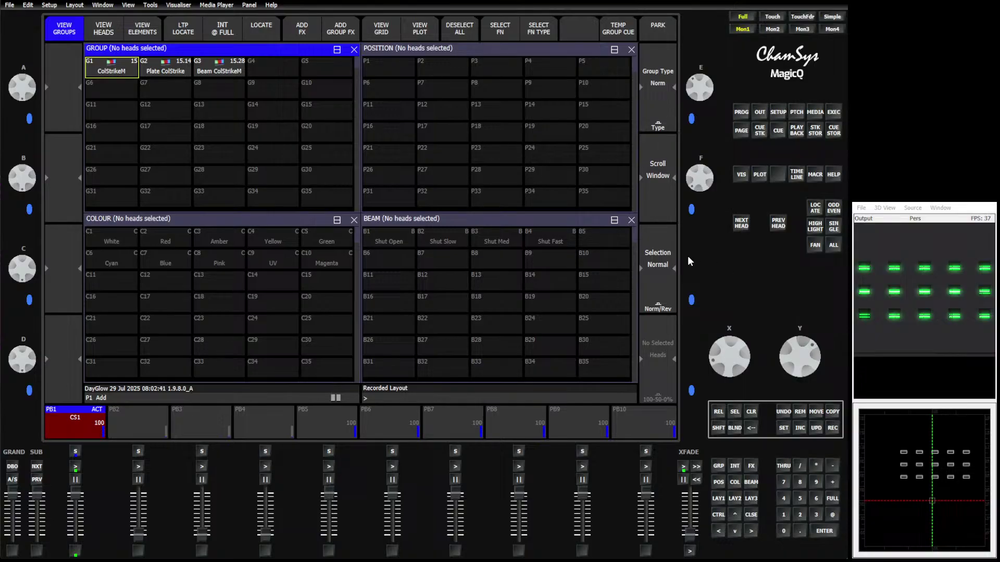
- Select all heads of group G1 ColStrikeM in the Group window
{"action": "left_click", "coordinate": [759, 112]}
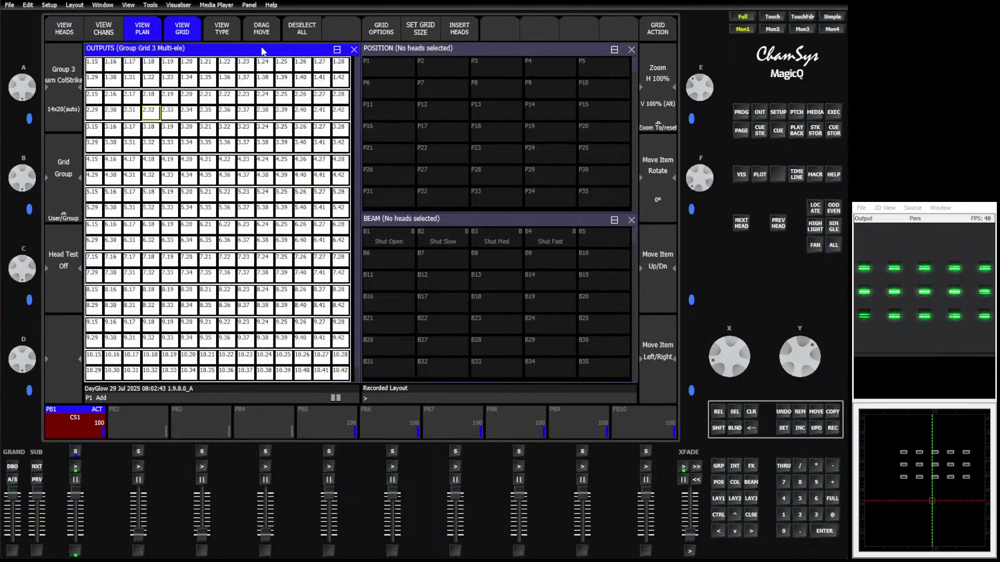
{"action": "left_click", "coordinate": [354, 50]}
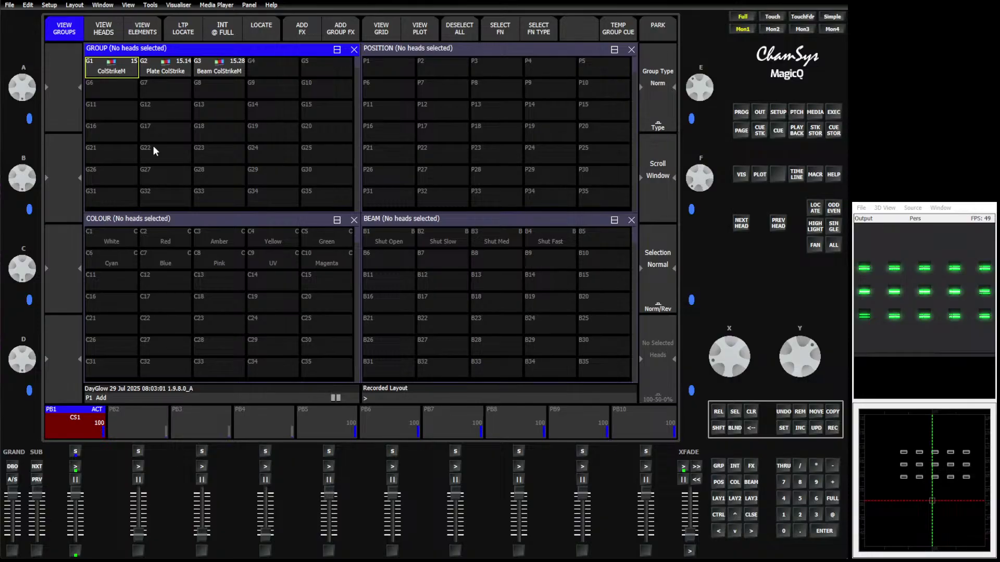
{"action": "left_click", "coordinate": [112, 70]}
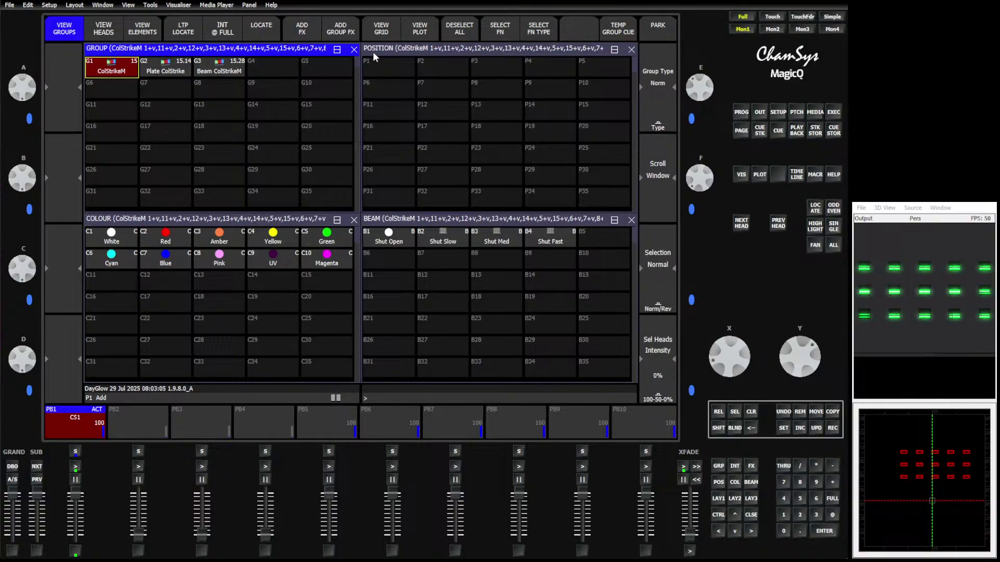
- Open the Outputs window at full-screen size
{"action": "left_click", "coordinate": [385, 34]}
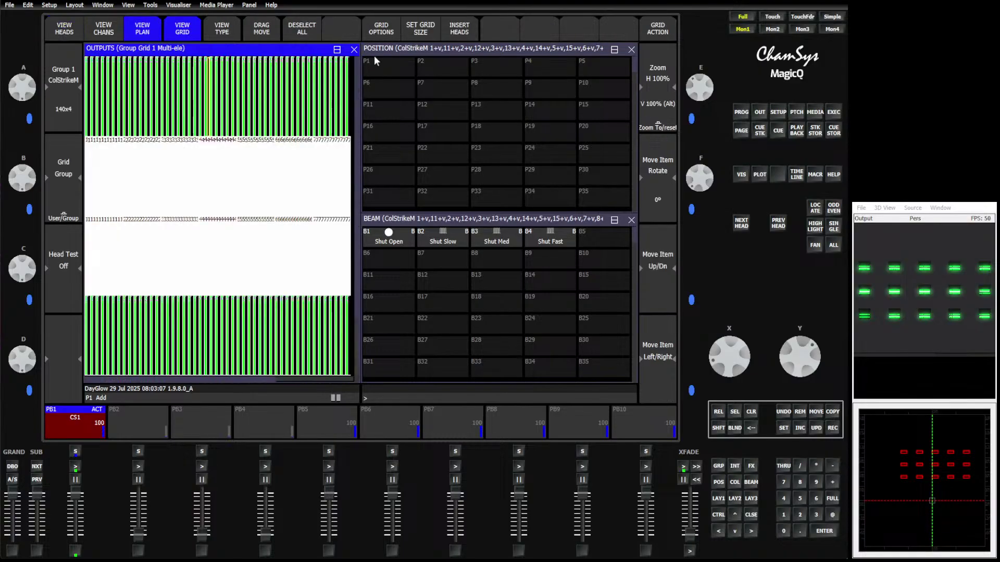
{"action": "left_click", "coordinate": [336, 50]}
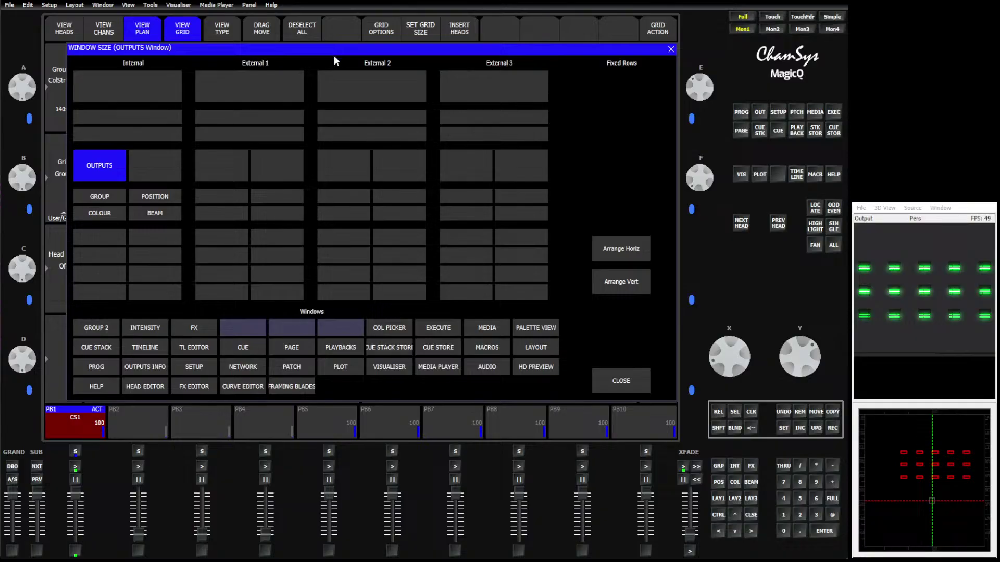
{"action": "left_click", "coordinate": [145, 133]}
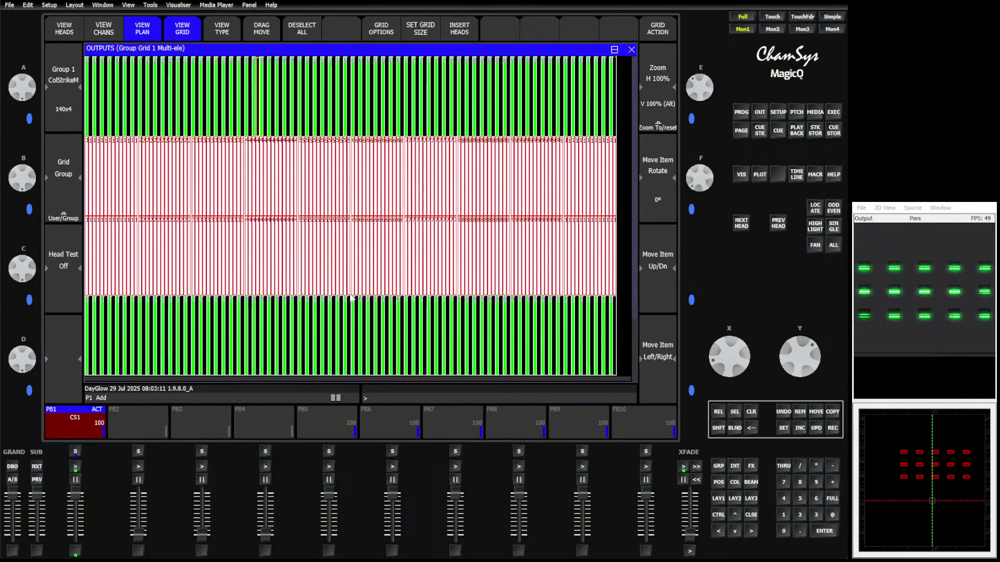
- Switch Outputs to grid view and set the grid size to 200/200
{"action": "left_click", "coordinate": [182, 33]}
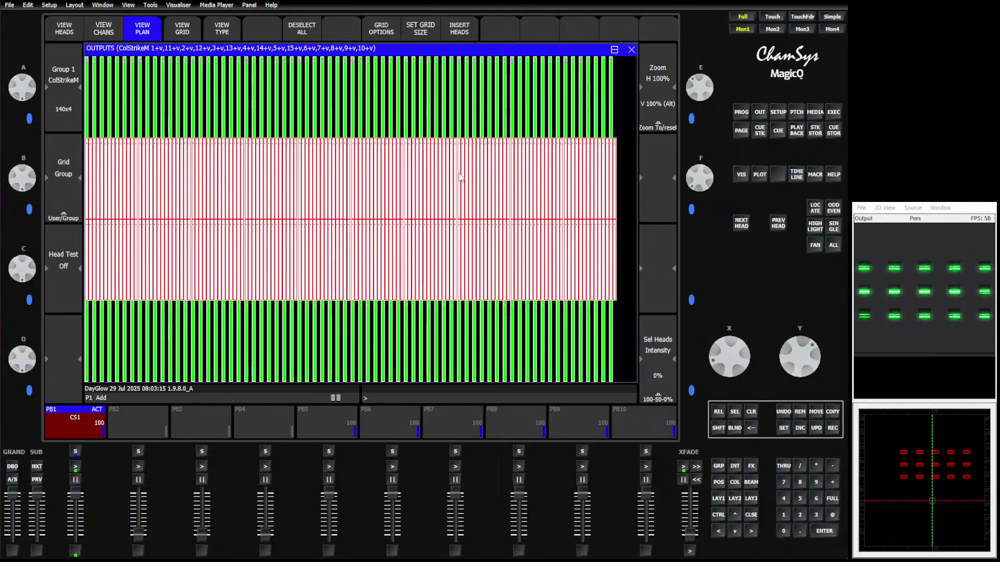
{"action": "left_click", "coordinate": [181, 29]}
{"action": "left_click", "coordinate": [420, 29]}
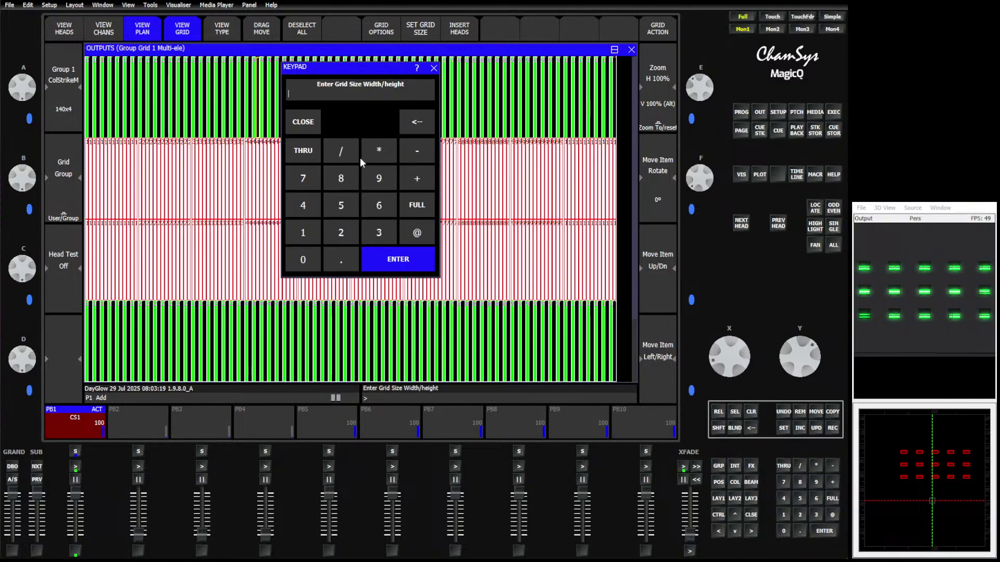
{"action": "type", "text": "200/200"}
{"action": "key", "text": "Return"}
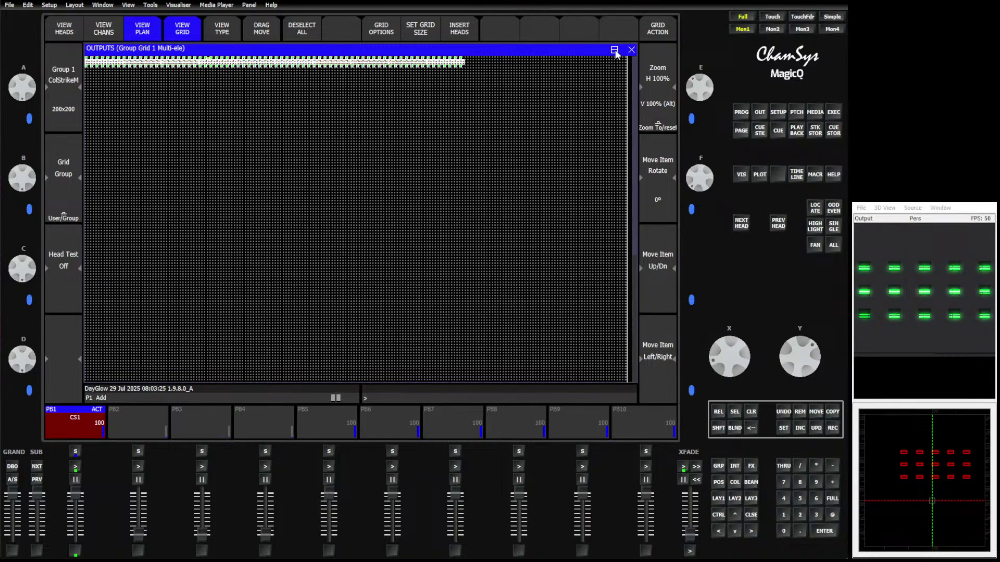
- Remove all placed heads from the 200x200 grid and place Outputs in the bottom half
{"action": "left_click_drag", "start_coordinate": [553, 98], "coordinate": [134, 58]}
{"action": "left_click", "coordinate": [430, 64]}
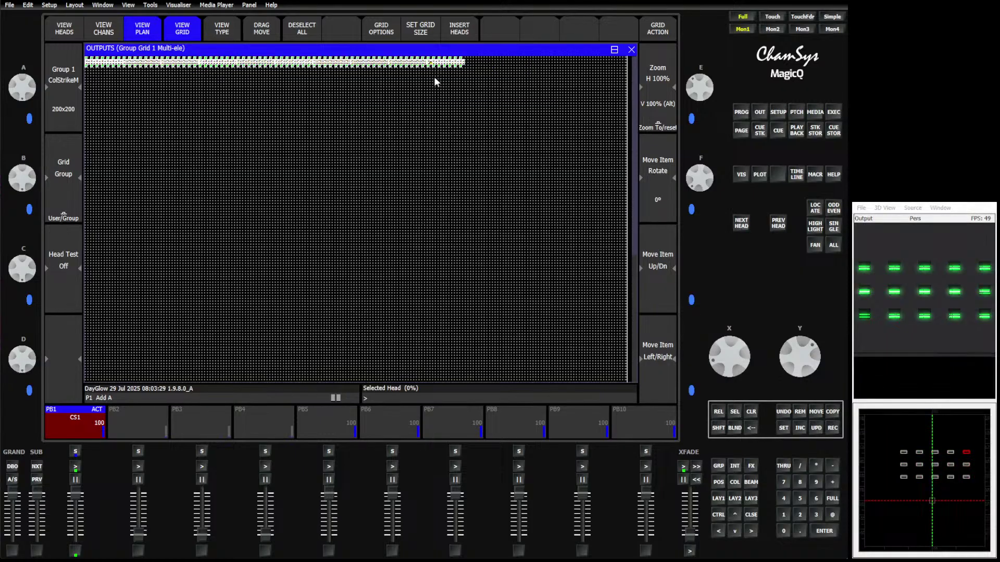
{"action": "scroll", "coordinate": [659, 293], "scroll_direction": "down", "scroll_amount": 8}
{"action": "left_click_drag", "start_coordinate": [500, 110], "coordinate": [394, 87]}
{"action": "left_click_drag", "start_coordinate": [320, 87], "coordinate": [87, 62]}
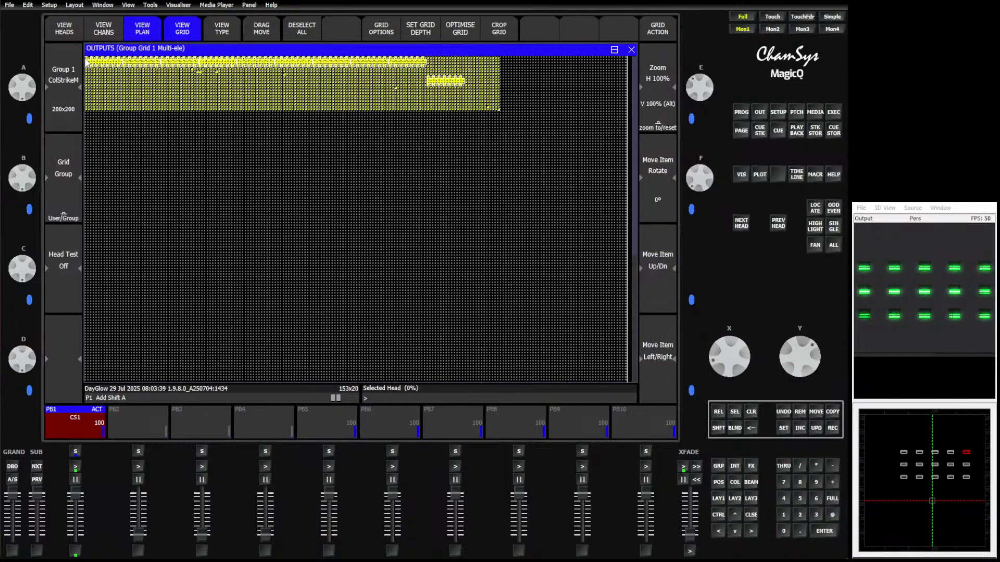
{"action": "left_click", "coordinate": [793, 411]}
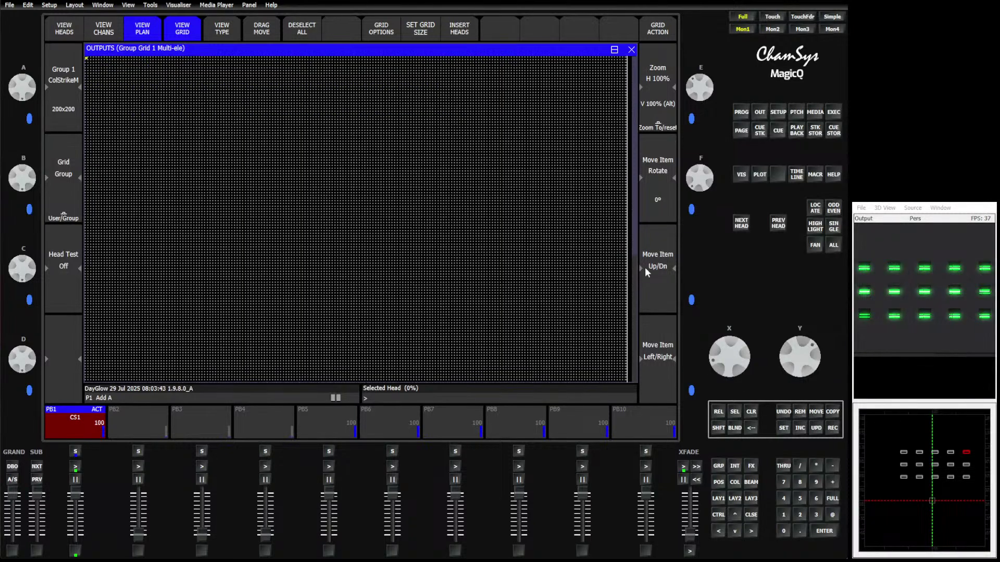
{"action": "left_click", "coordinate": [614, 49]}
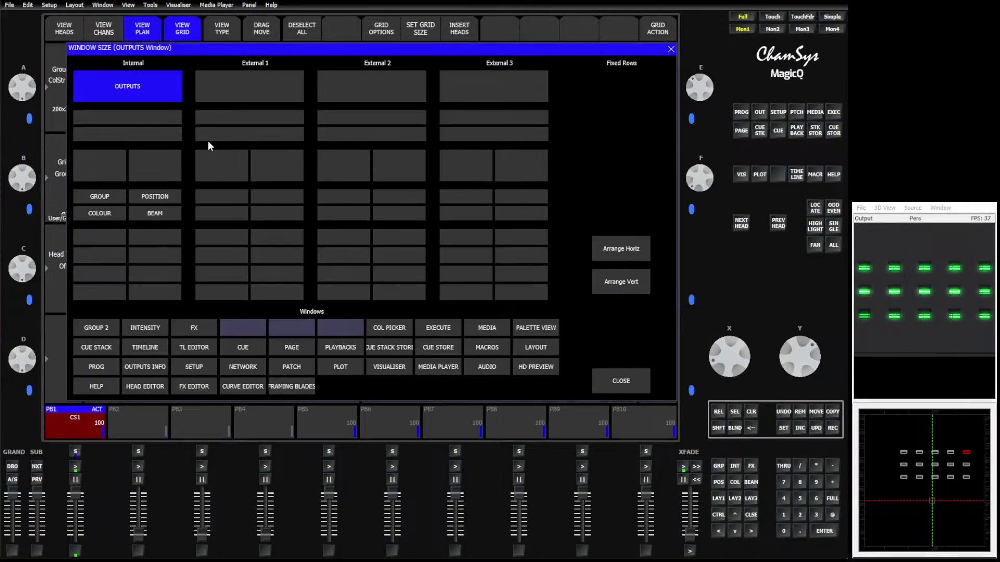
{"action": "left_click", "coordinate": [142, 134]}
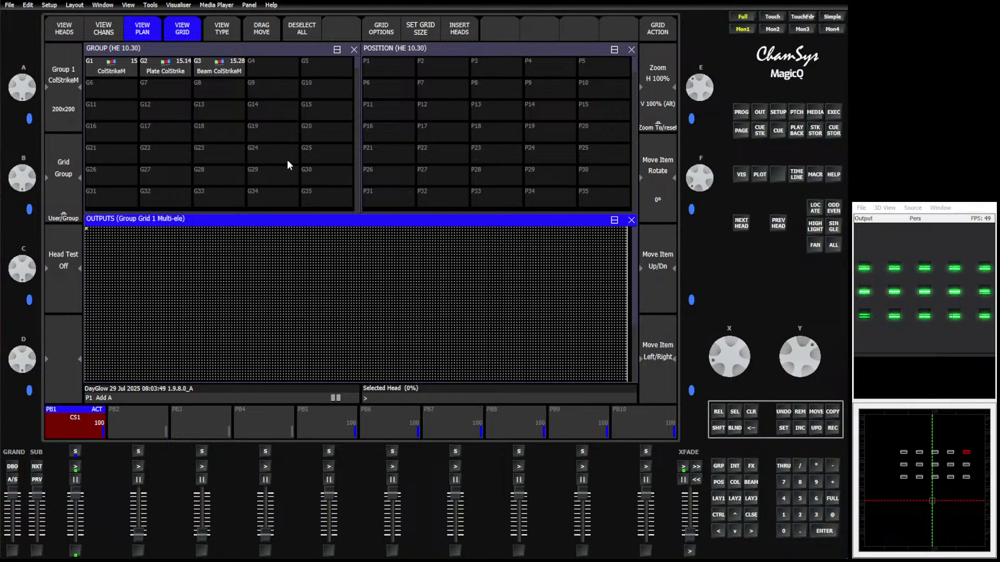
- On the LAY3 stage plot, record heads 6–10 as group G6
{"action": "left_click", "coordinate": [751, 499]}
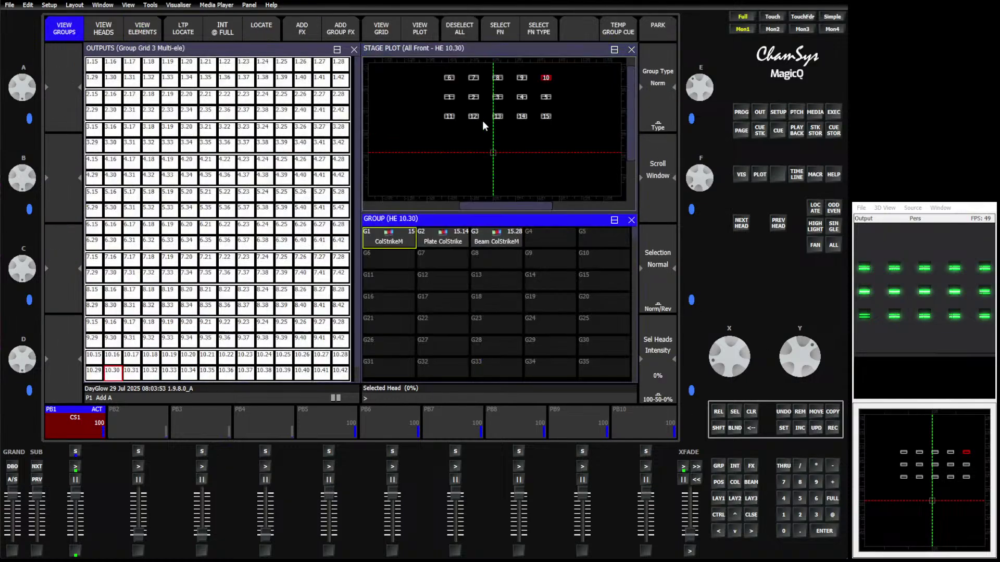
{"action": "left_click", "coordinate": [751, 412]}
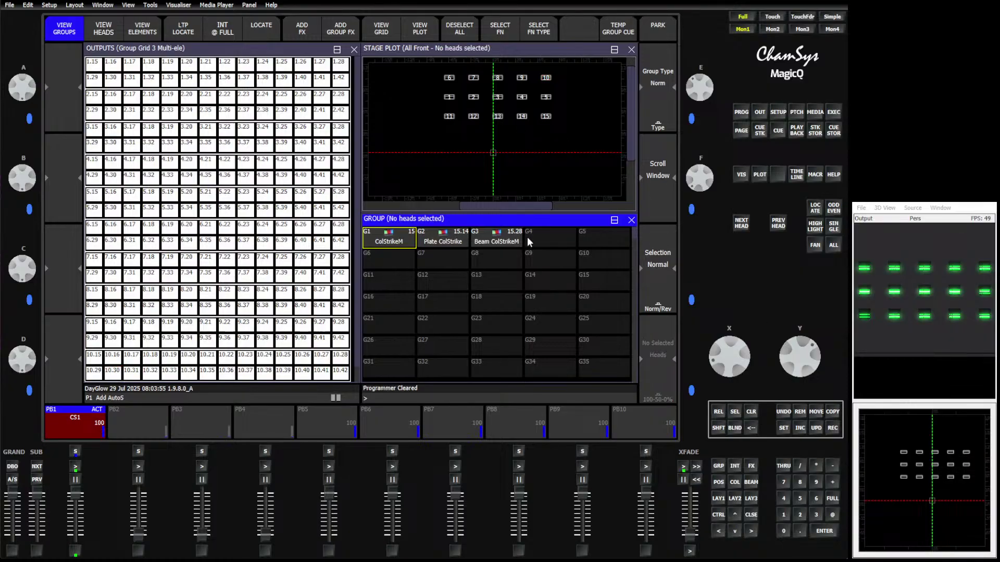
{"action": "left_click_drag", "start_coordinate": [432, 65], "coordinate": [561, 94]}
{"action": "left_click", "coordinate": [833, 428]}
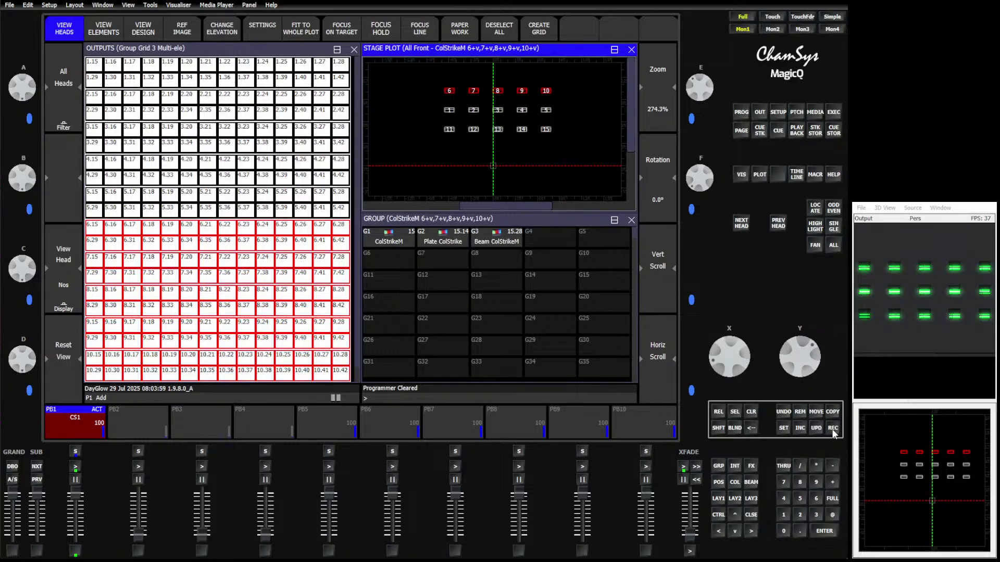
{"action": "left_click", "coordinate": [395, 262]}
- Record the middle-row heads 1–5 as group G11
{"action": "left_click_drag", "start_coordinate": [420, 107], "coordinate": [570, 122]}
{"action": "left_click", "coordinate": [751, 412]}
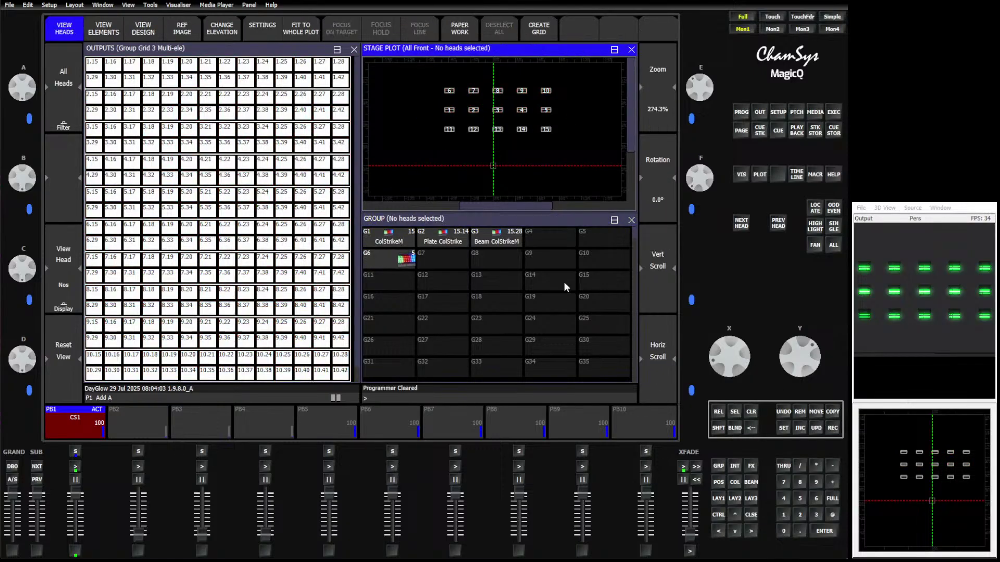
{"action": "left_click_drag", "start_coordinate": [440, 100], "coordinate": [562, 123]}
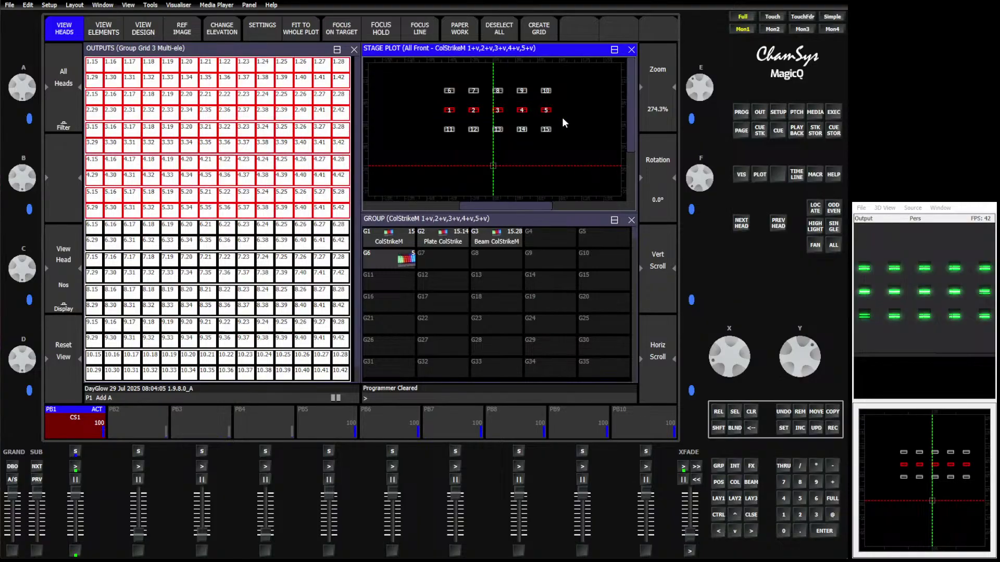
{"action": "left_click", "coordinate": [833, 428]}
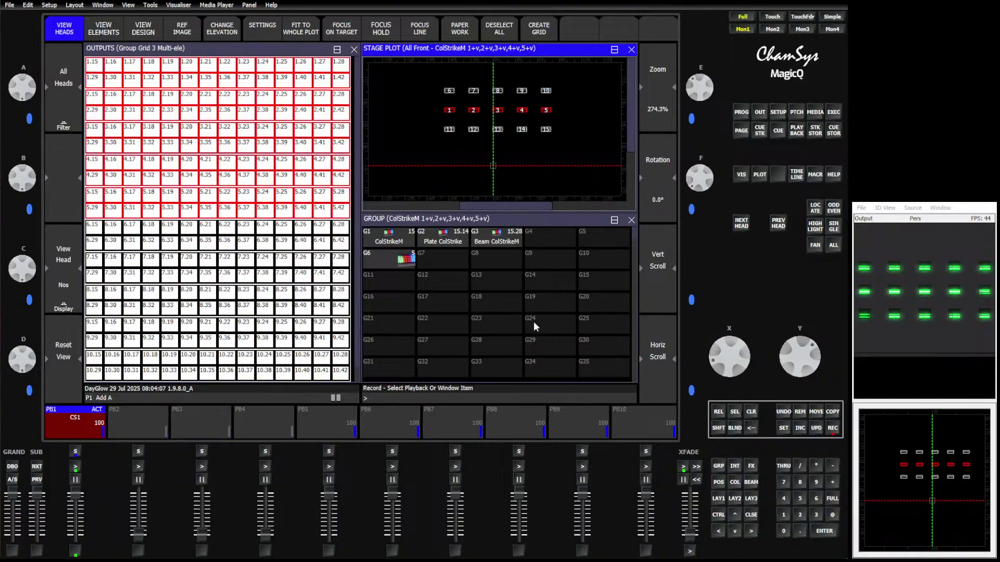
{"action": "left_click", "coordinate": [407, 279]}
- Record heads 11–15 as group G16 and return to layout LAY1
{"action": "left_click", "coordinate": [751, 411]}
{"action": "left_click_drag", "start_coordinate": [423, 124], "coordinate": [560, 142]}
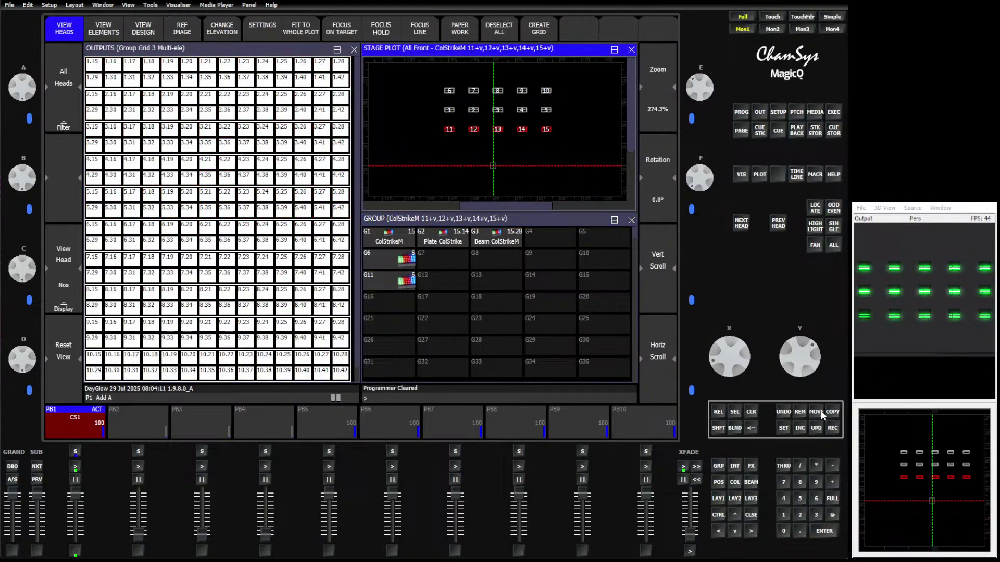
{"action": "left_click", "coordinate": [832, 428]}
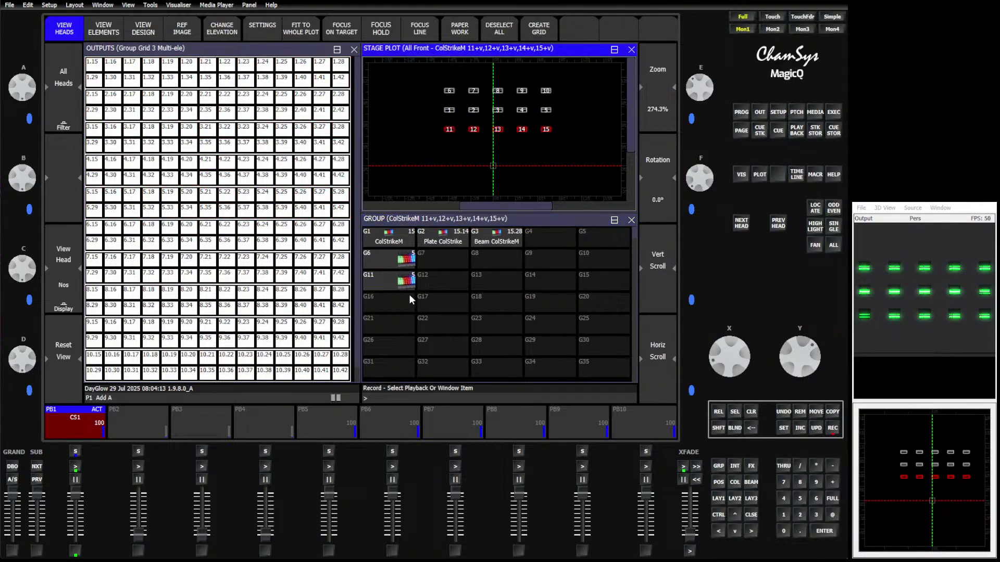
{"action": "left_click", "coordinate": [386, 304]}
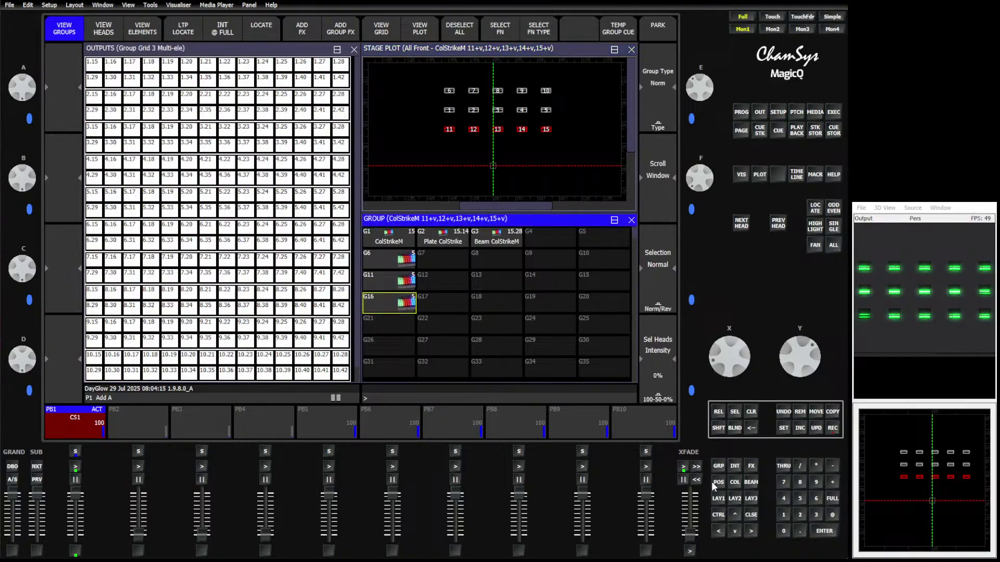
{"action": "left_click", "coordinate": [718, 499]}
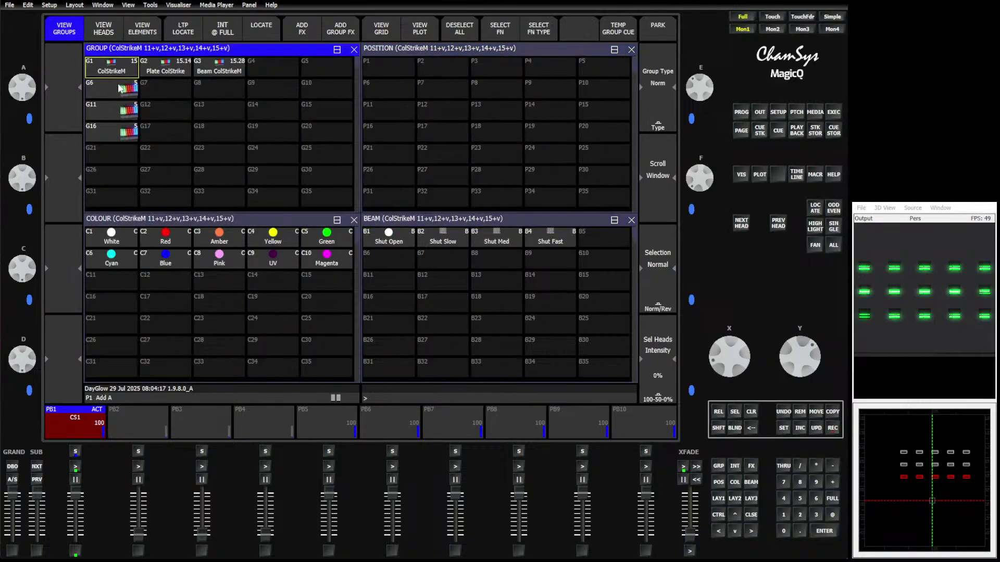
- Arrange Group, Colour and Outputs together, with Outputs showing the pixel grid
{"action": "left_click", "coordinate": [759, 113]}
{"action": "left_click", "coordinate": [334, 49]}
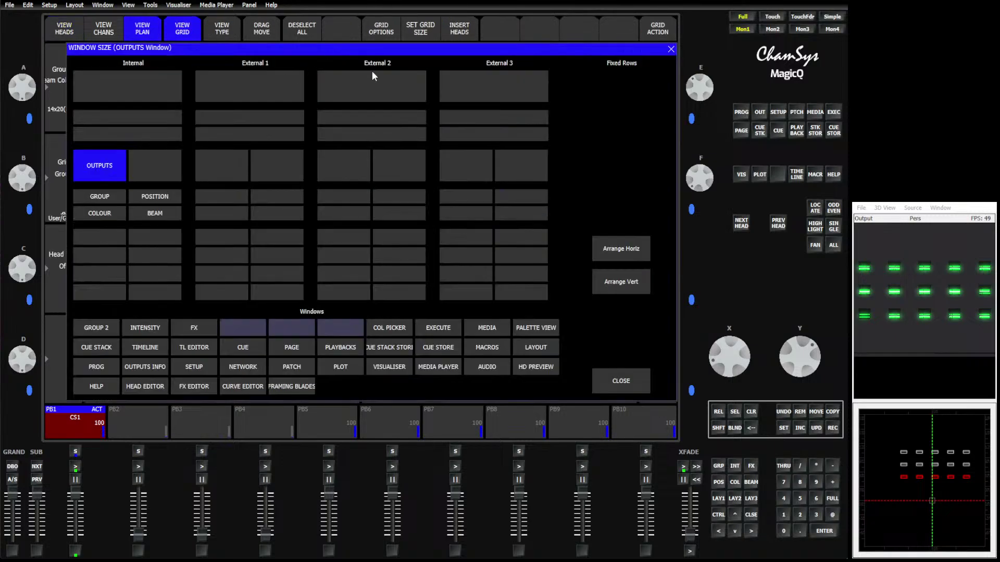
{"action": "left_click", "coordinate": [136, 170]}
{"action": "left_click", "coordinate": [266, 48]}
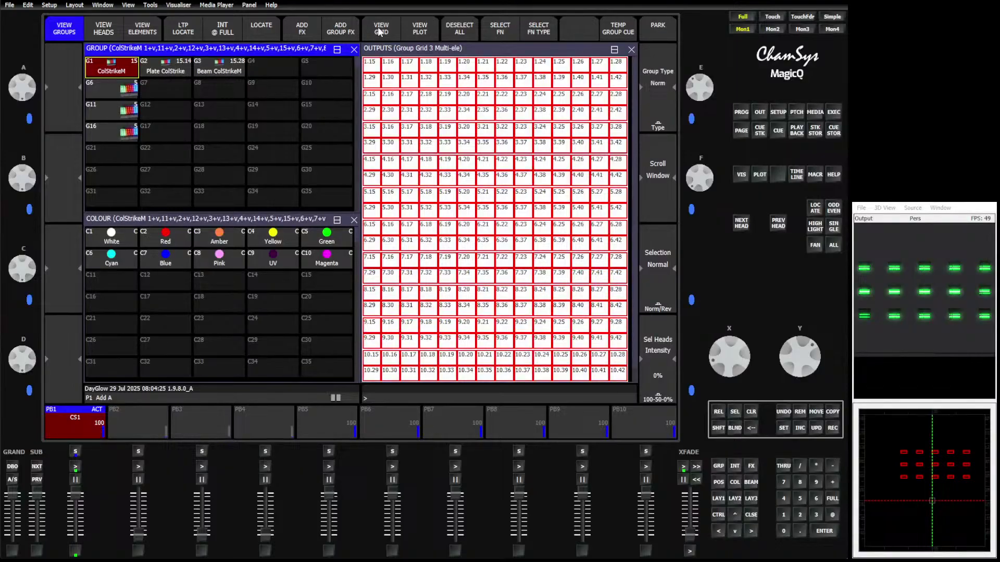
{"action": "left_click", "coordinate": [378, 30]}
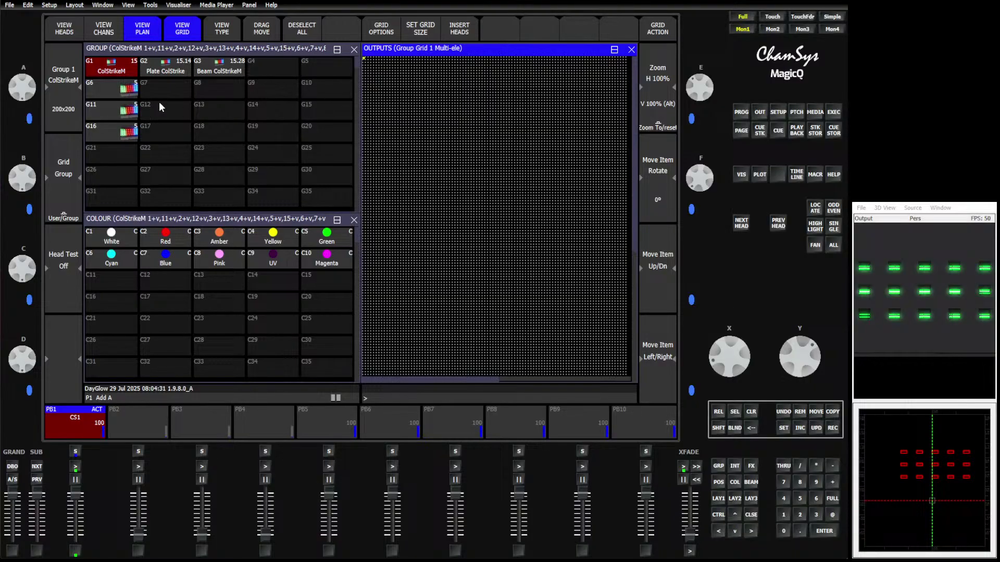
- Select G6 and insert its heads into the grid horizontally
{"action": "left_click", "coordinate": [119, 92]}
{"action": "left_click", "coordinate": [368, 63]}
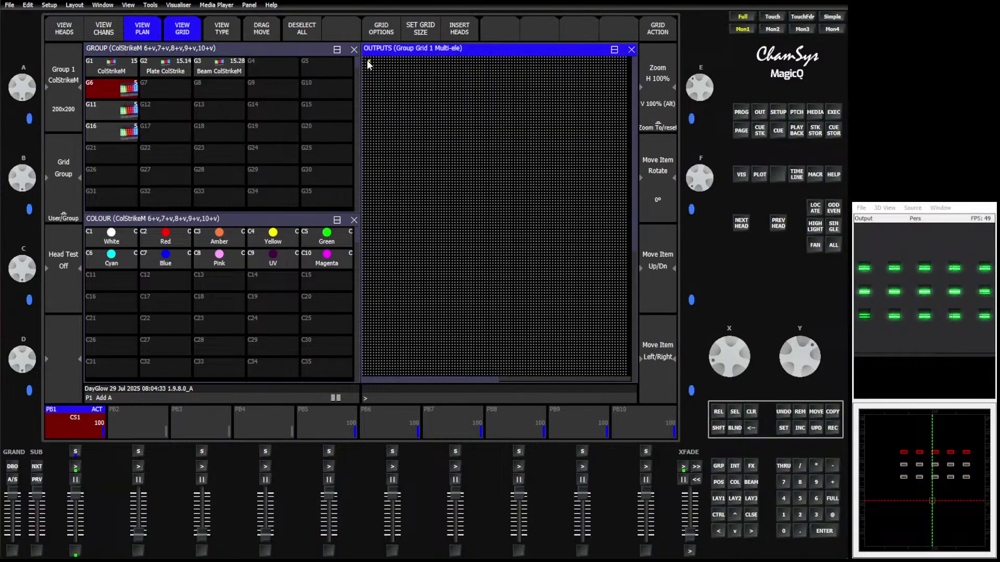
{"action": "left_click", "coordinate": [457, 30]}
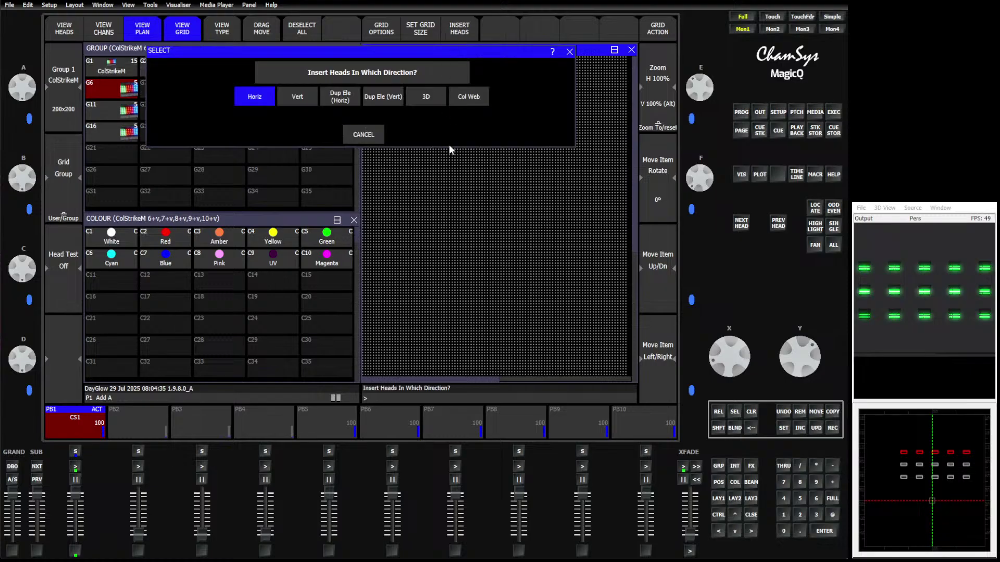
{"action": "left_click", "coordinate": [342, 99]}
- Finish G6's Horiz L2R row and insert G11's heads horizontally below it
{"action": "left_click", "coordinate": [297, 99]}
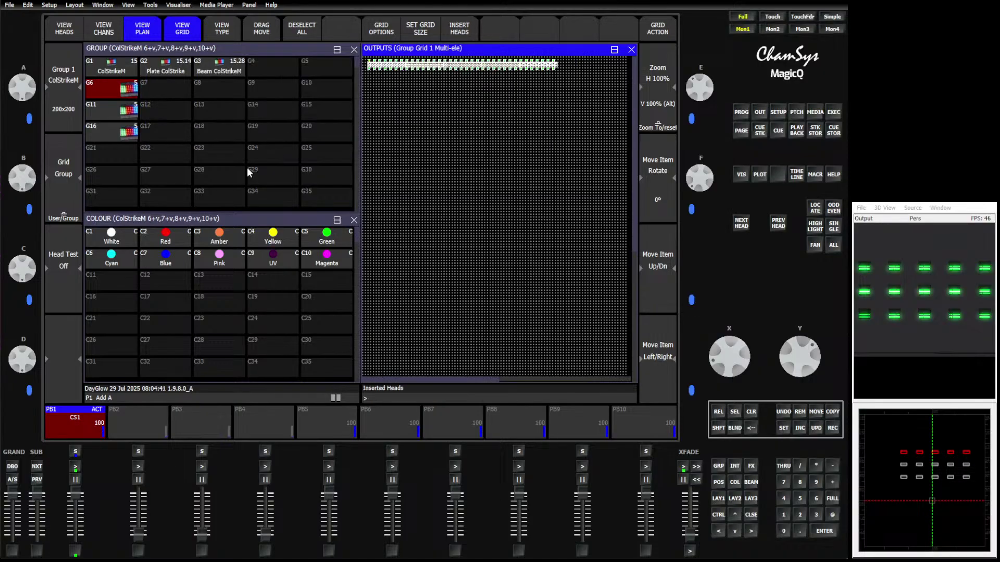
{"action": "left_click", "coordinate": [369, 75]}
{"action": "left_click", "coordinate": [125, 112]}
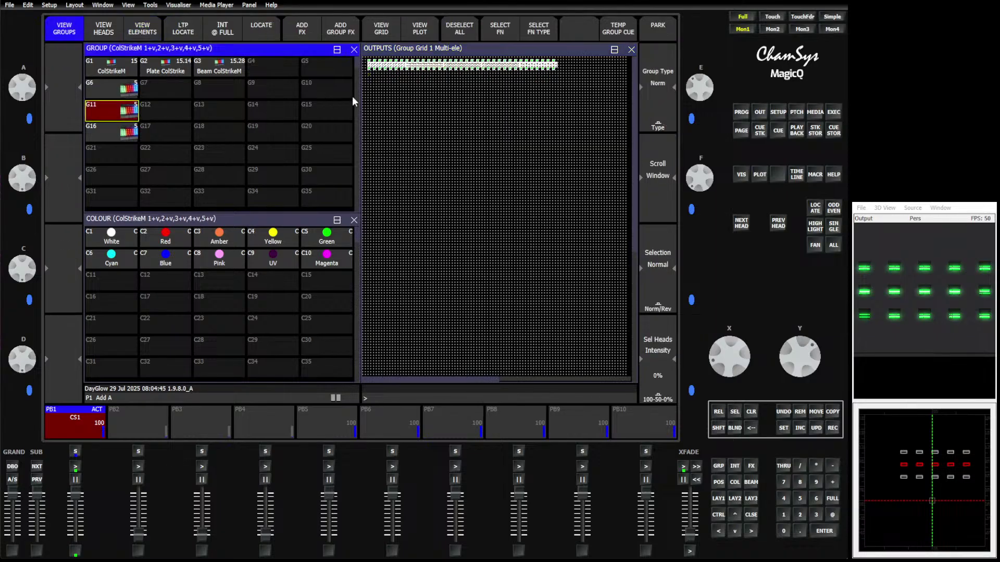
{"action": "left_click", "coordinate": [369, 97]}
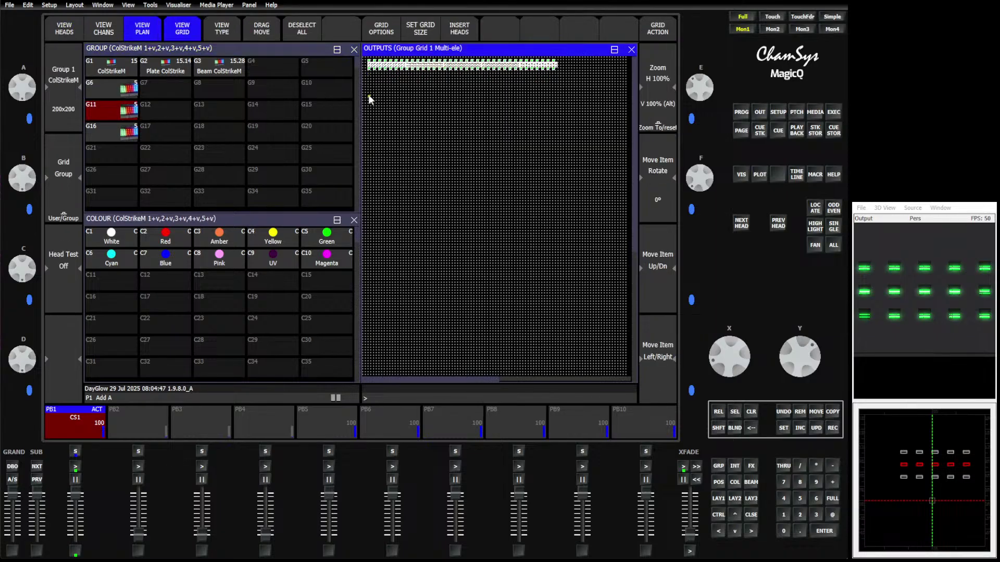
{"action": "key", "text": "Insert"}
{"action": "left_click", "coordinate": [338, 99]}
{"action": "left_click", "coordinate": [296, 98]}
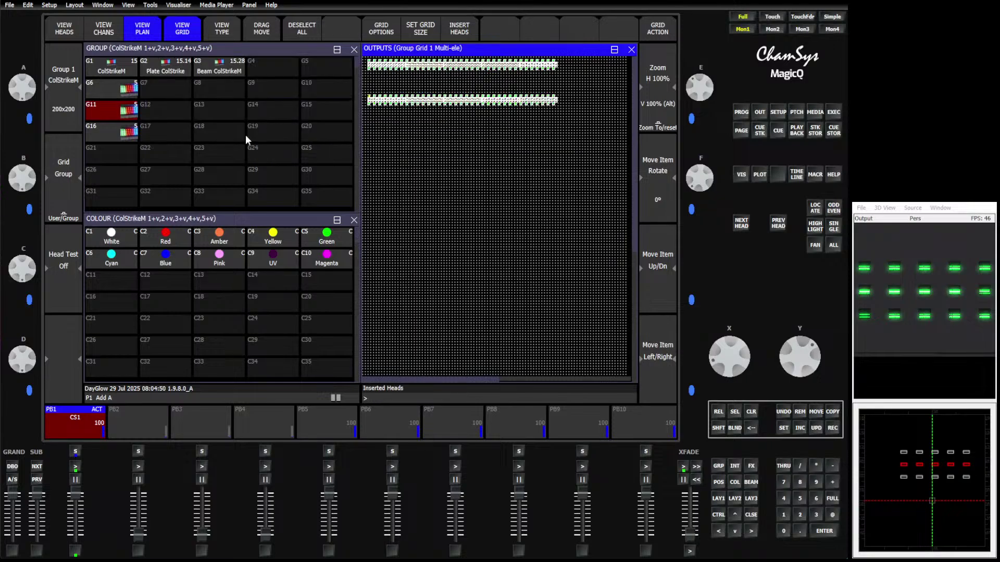
- Insert group G16's heads 11–15 as a third horizontal row
{"action": "left_click", "coordinate": [114, 134]}
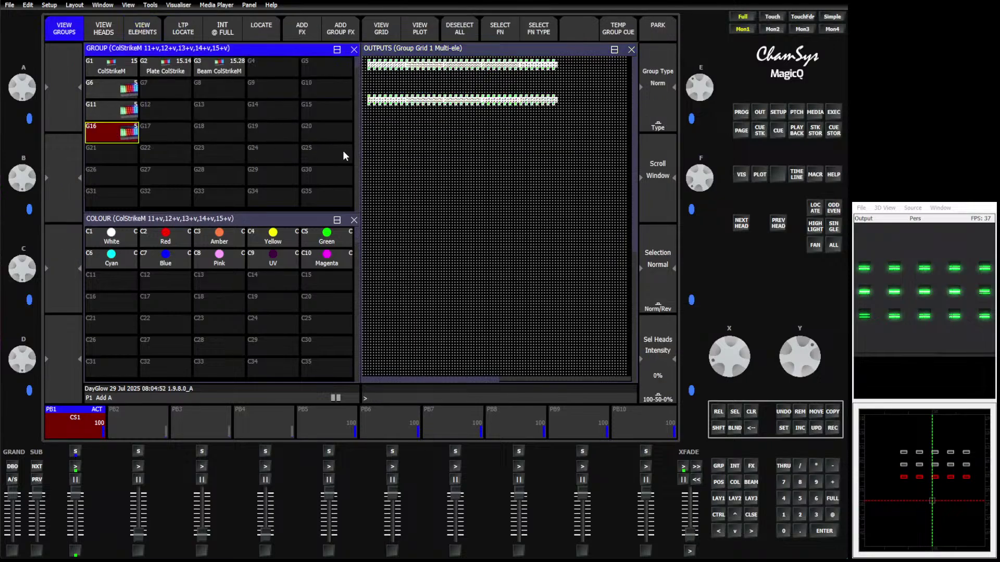
{"action": "left_click", "coordinate": [368, 122]}
{"action": "left_click", "coordinate": [454, 33]}
{"action": "left_click", "coordinate": [324, 99]}
{"action": "left_click", "coordinate": [287, 96]}
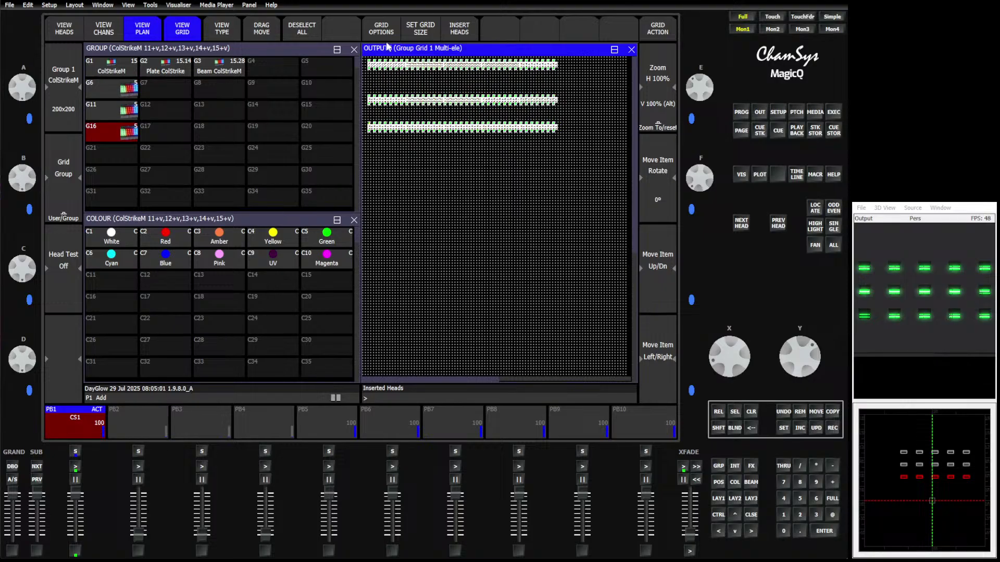
- Maximise the Outputs grid to fill the screen and hold SHIFT
{"action": "left_click", "coordinate": [613, 51]}
{"action": "left_click", "coordinate": [133, 96]}
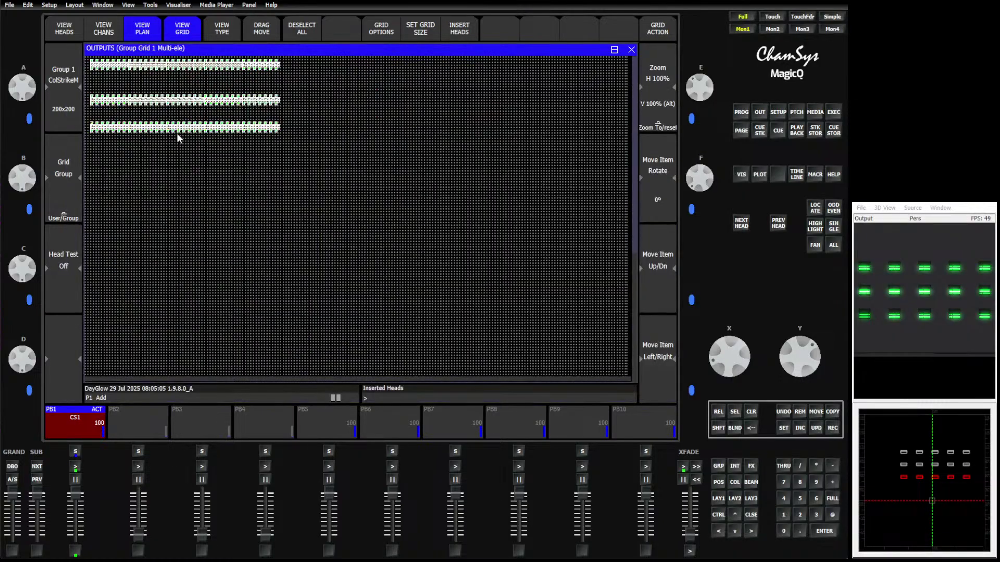
{"action": "key", "text": "shift"}
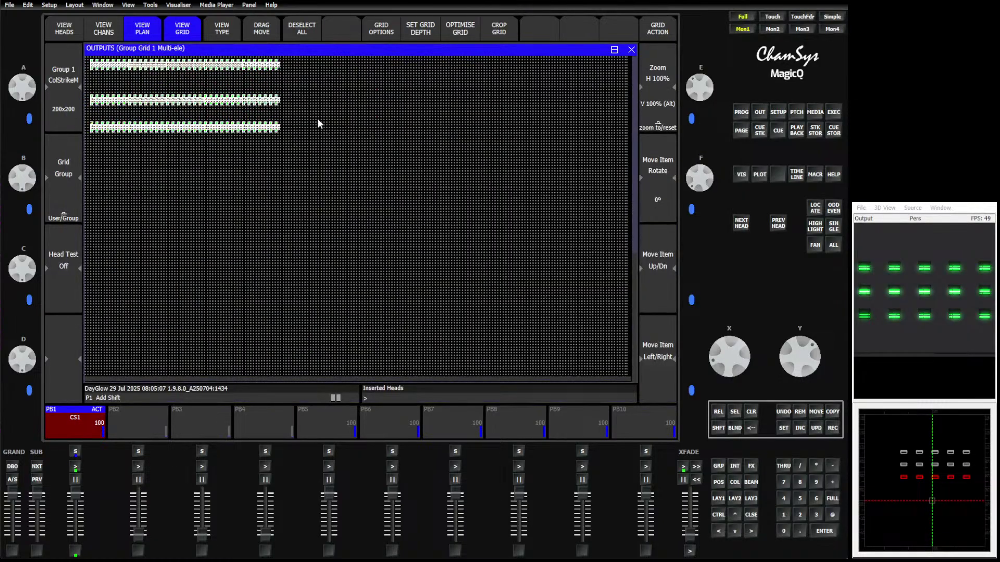
- Crop the grid to its heads, move the middle row up, then show the groups
{"action": "left_click", "coordinate": [499, 32]}
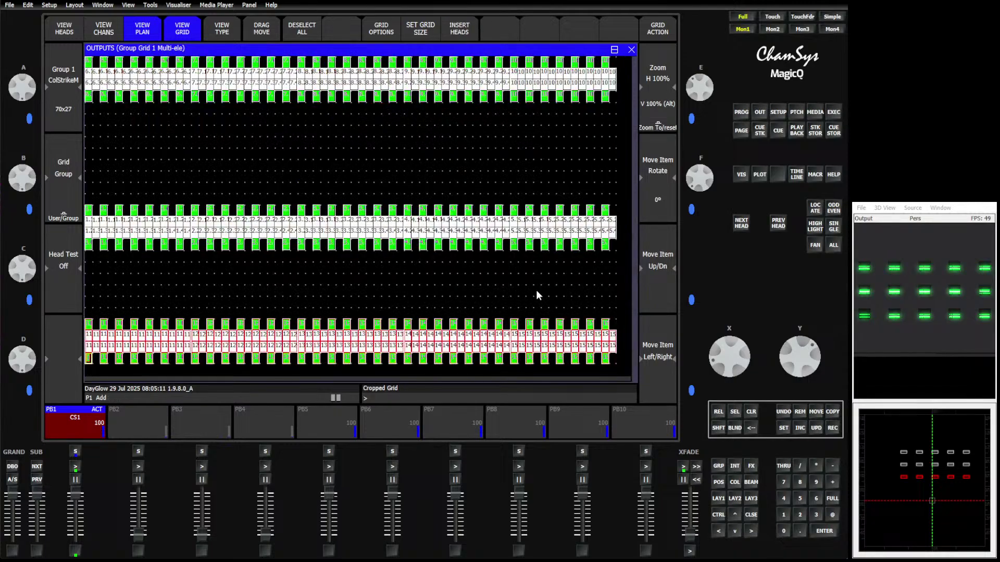
{"action": "left_click_drag", "start_coordinate": [89, 199], "coordinate": [214, 362]}
{"action": "left_click", "coordinate": [187, 165]}
{"action": "left_click_drag", "start_coordinate": [89, 199], "coordinate": [614, 258]}
{"action": "scroll", "coordinate": [654, 283], "scroll_direction": "up", "scroll_amount": 2}
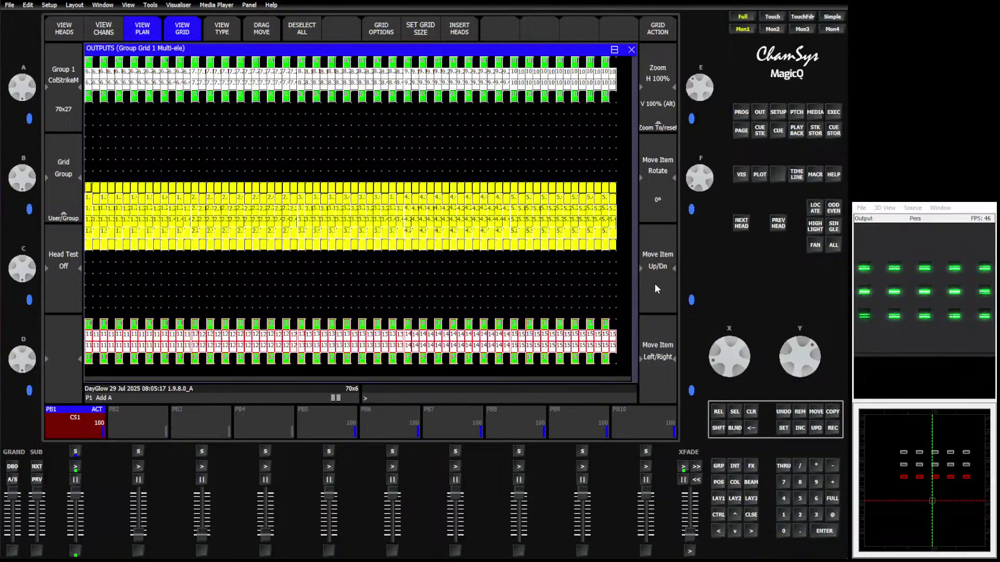
{"action": "left_click", "coordinate": [543, 278]}
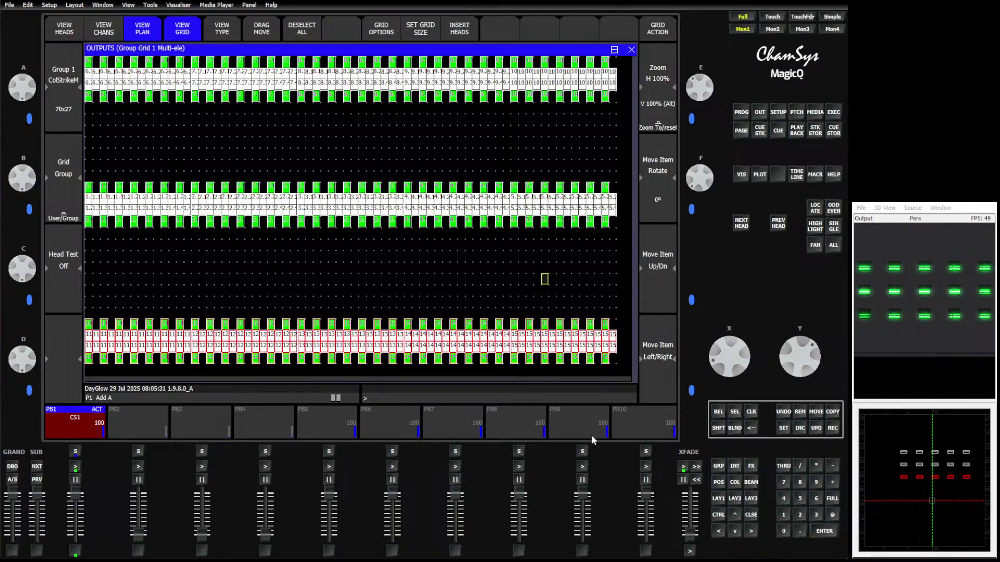
{"action": "left_click", "coordinate": [718, 467]}
- Give group G6 a 200/200 grid and crop it to the placed heads
{"action": "left_click", "coordinate": [751, 412]}
{"action": "left_click", "coordinate": [124, 91]}
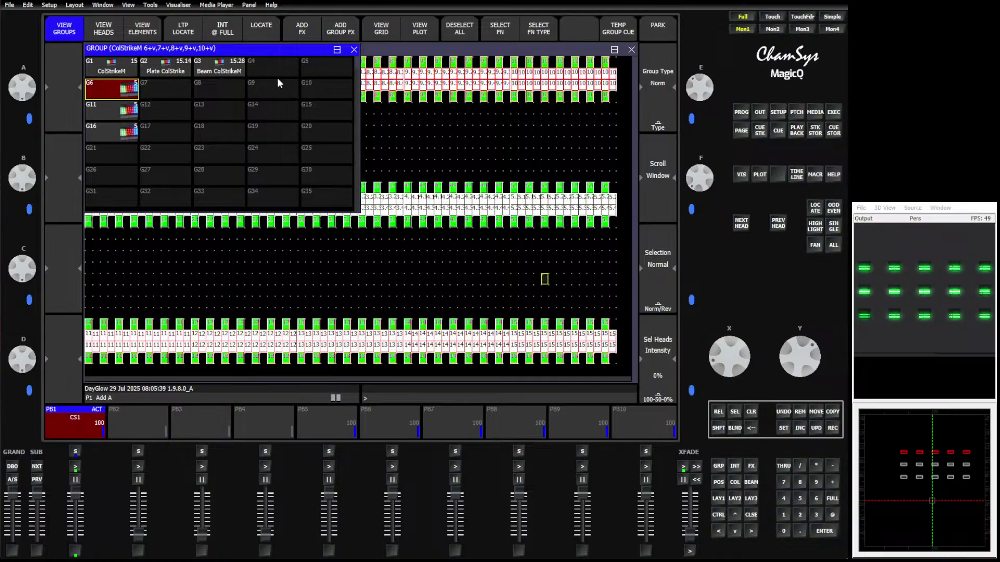
{"action": "left_click", "coordinate": [380, 29]}
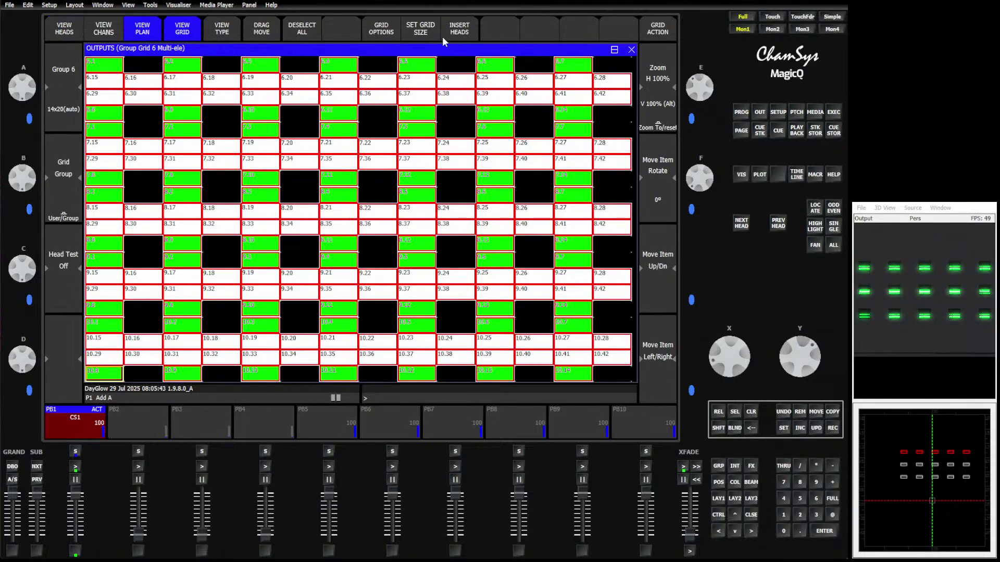
{"action": "left_click", "coordinate": [421, 30]}
{"action": "type", "text": "100/*"}
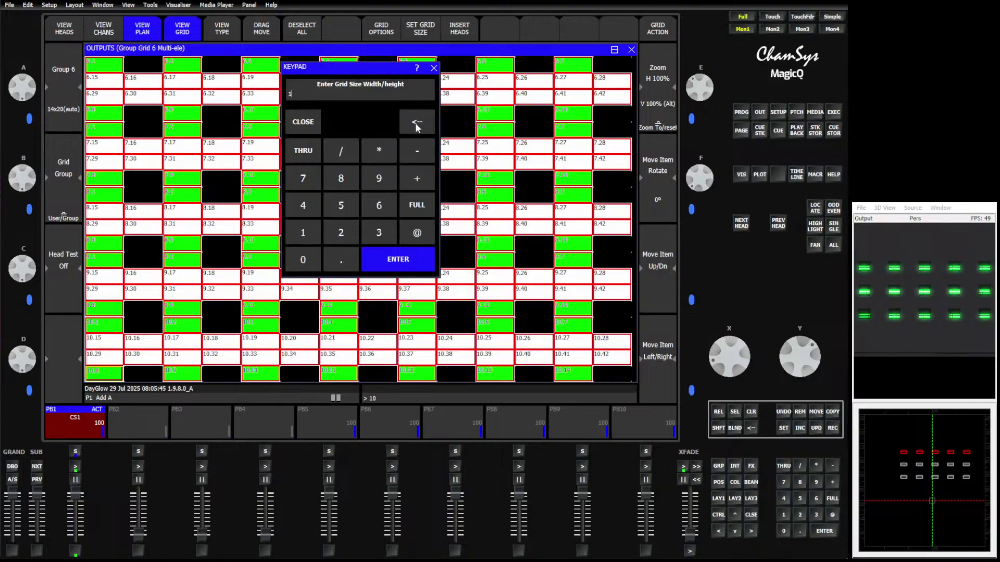
{"action": "key", "text": "BackSpace"}
{"action": "key", "text": "BackSpace"}
{"action": "key", "text": "BackSpace"}
{"action": "key", "text": "BackSpace"}
{"action": "key", "text": "BackSpace"}
{"action": "type", "text": "00"}
{"action": "key", "text": "Return"}
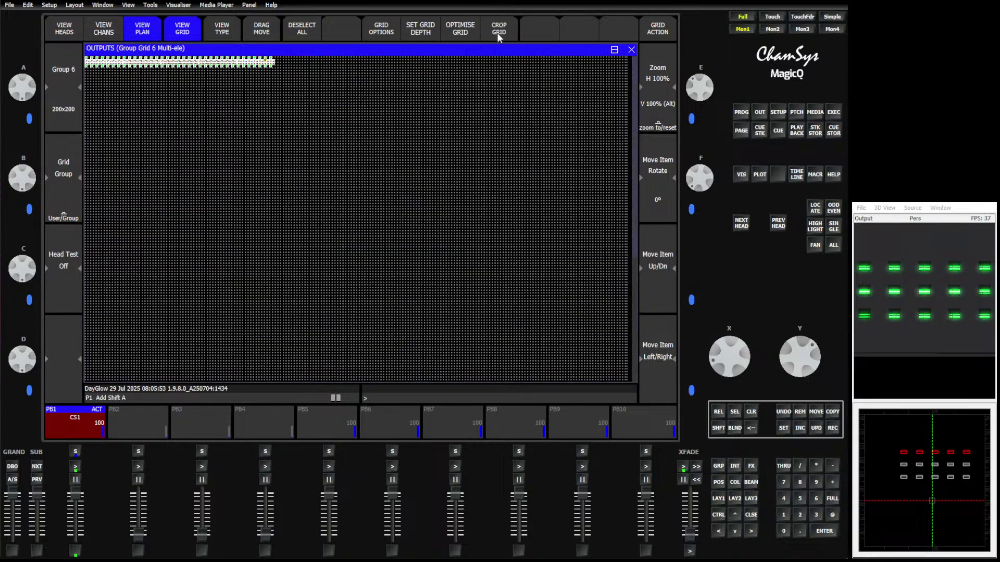
{"action": "left_click", "coordinate": [498, 31]}
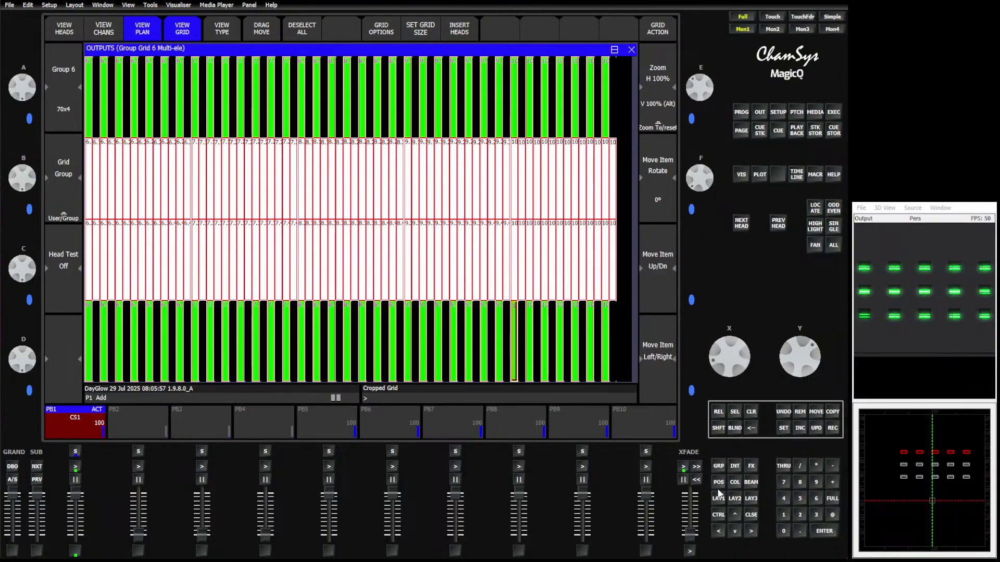
- Clear the programmer and select group G2 Plate ColStrike
{"action": "left_click", "coordinate": [719, 467]}
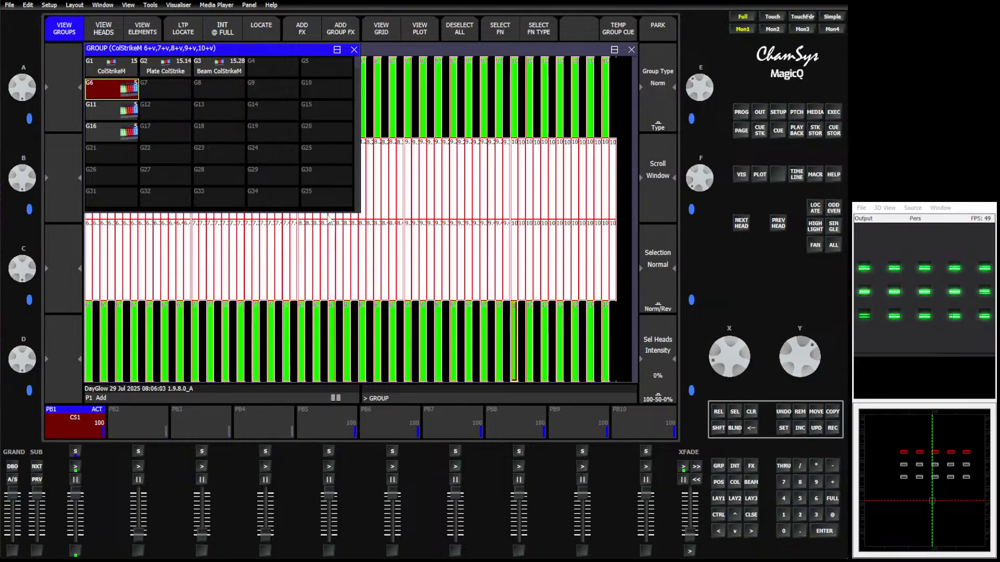
{"action": "left_click", "coordinate": [751, 414]}
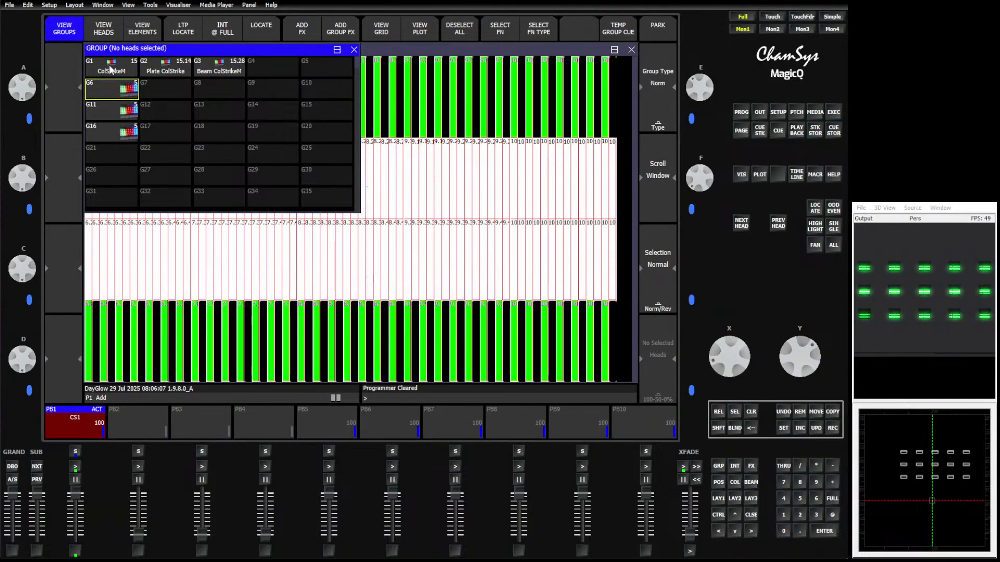
{"action": "left_click", "coordinate": [175, 68]}
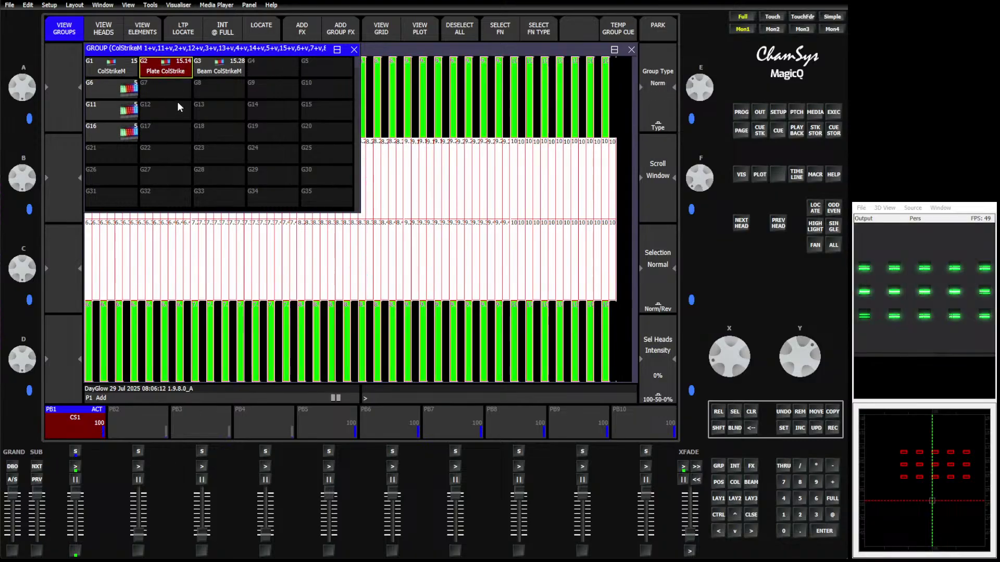
- Set Plate ColStrike's Group Grid 2 to 200/200
{"action": "left_click", "coordinate": [380, 29]}
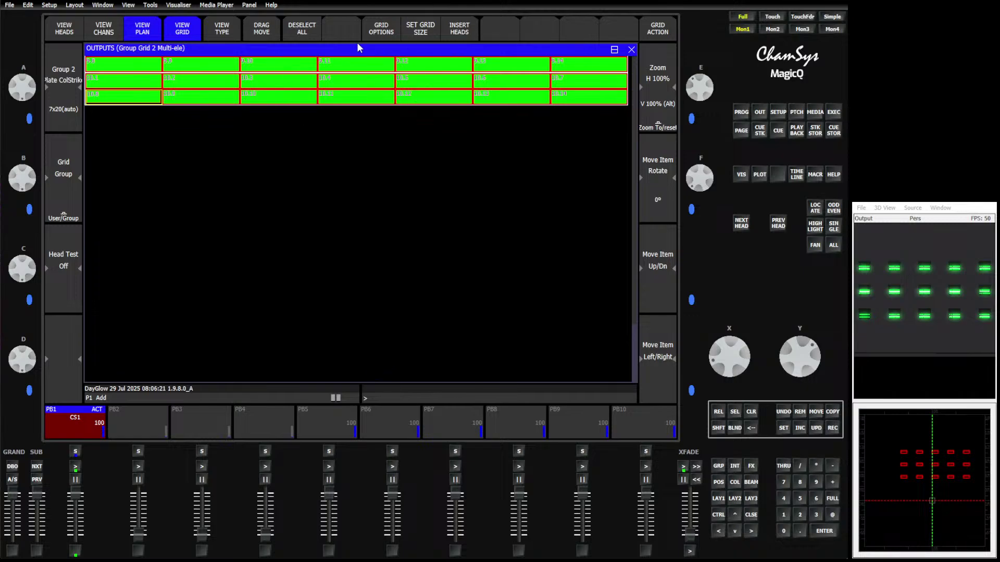
{"action": "left_click", "coordinate": [412, 30]}
{"action": "type", "text": "200/200"}
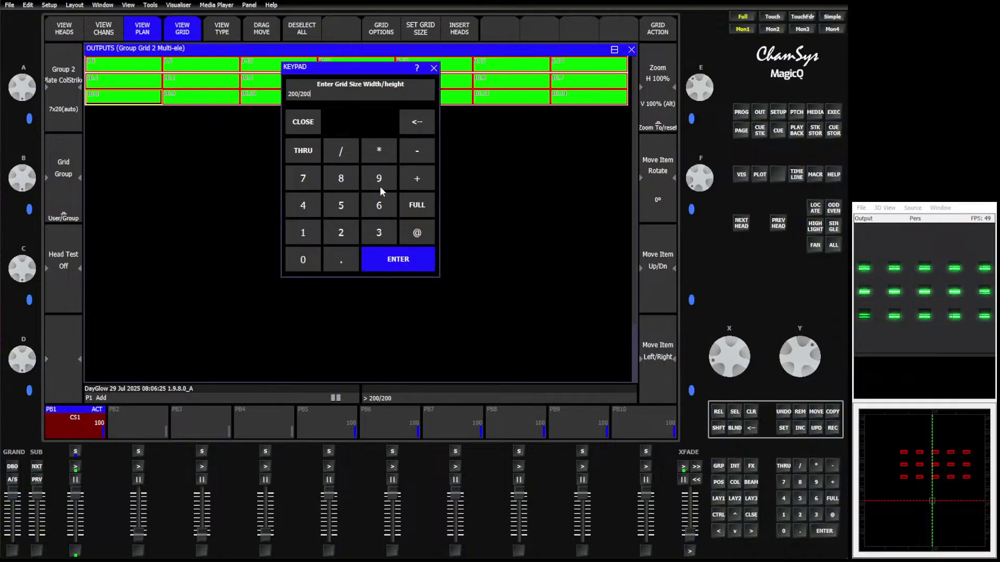
{"action": "key", "text": "Return"}
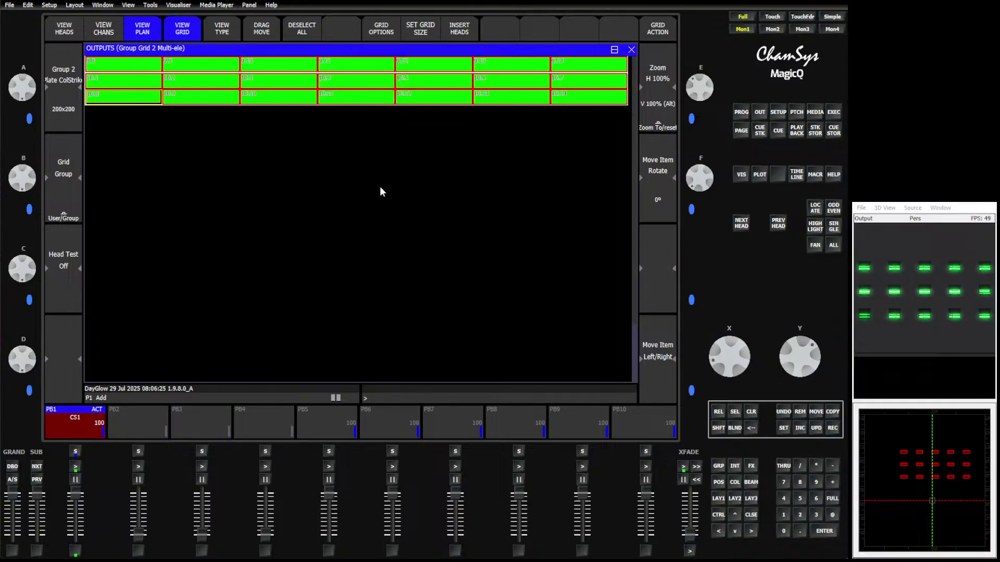
- Delete the existing heads from the grid's top rows and bring up the window-size options
{"action": "left_click_drag", "start_coordinate": [374, 68], "coordinate": [202, 59]}
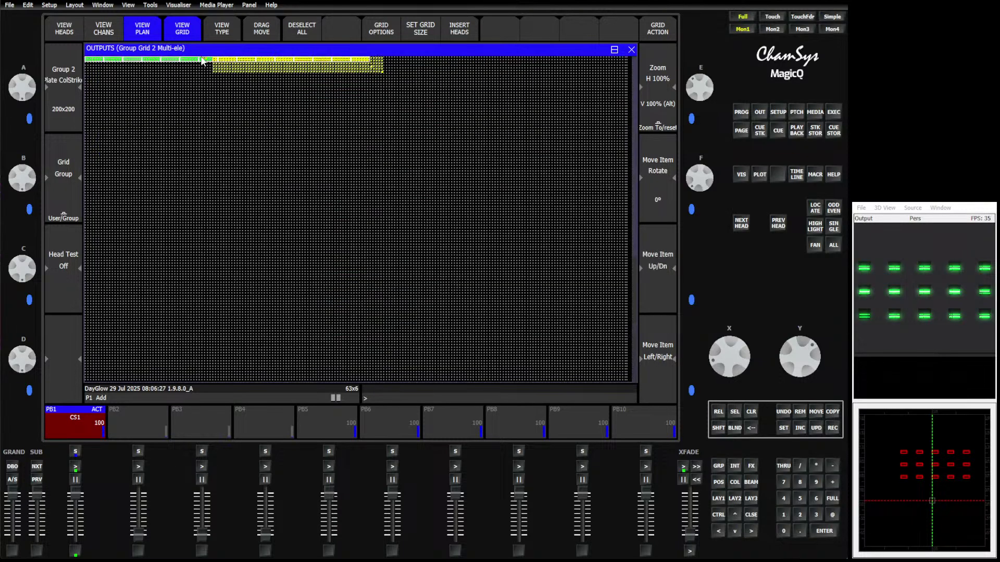
{"action": "left_click_drag", "start_coordinate": [80, 63], "coordinate": [84, 59]}
{"action": "key", "text": "shift"}
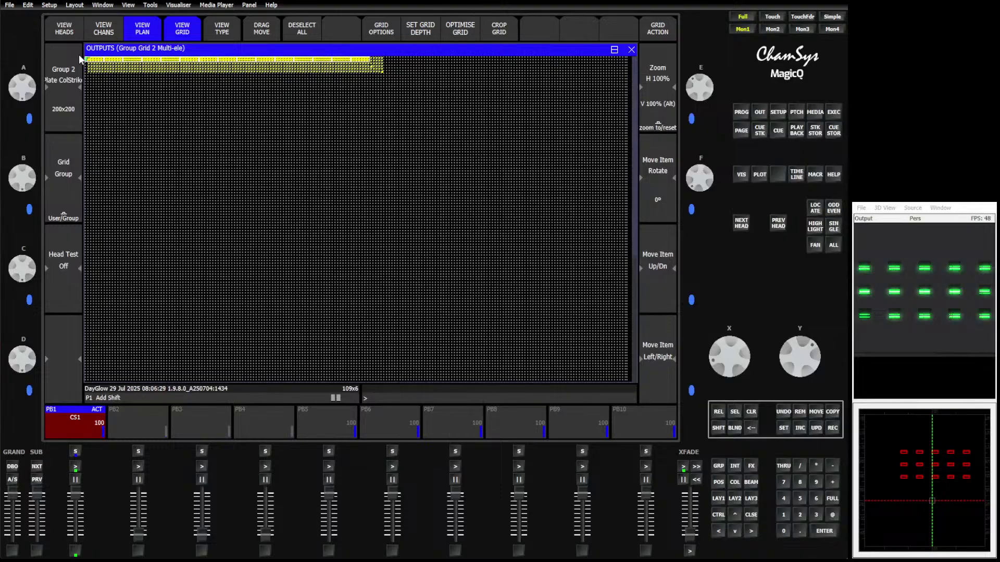
{"action": "left_click", "coordinate": [800, 412]}
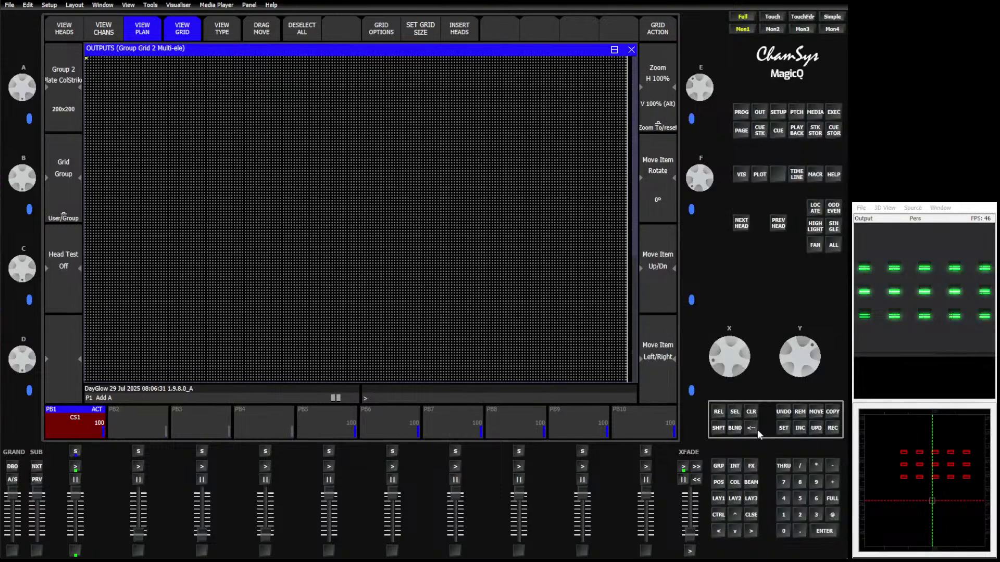
{"action": "left_click", "coordinate": [613, 50]}
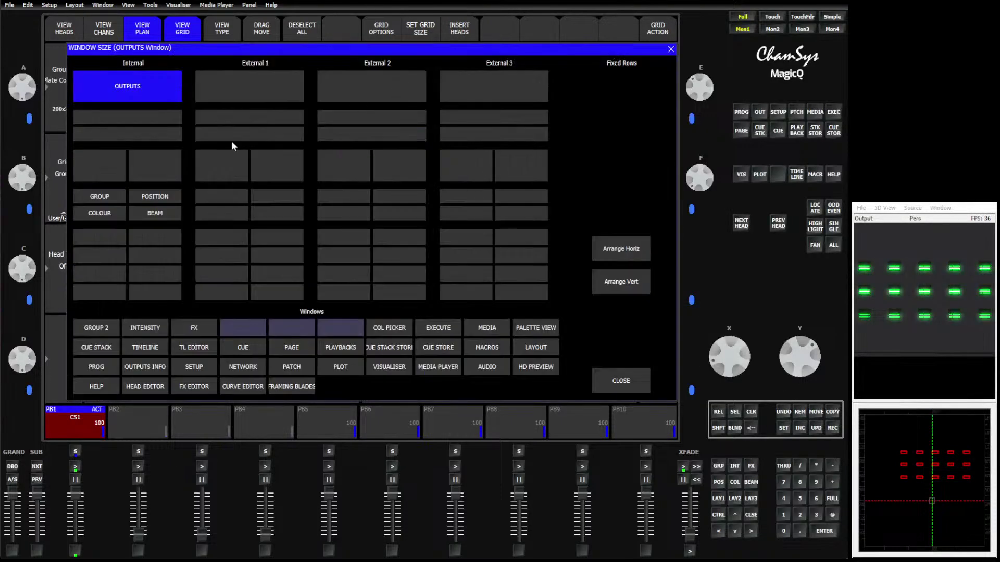
- Lay out GROUP/COLOUR on the left and the empty OUTPUTS grid on the right
{"action": "left_click", "coordinate": [90, 169]}
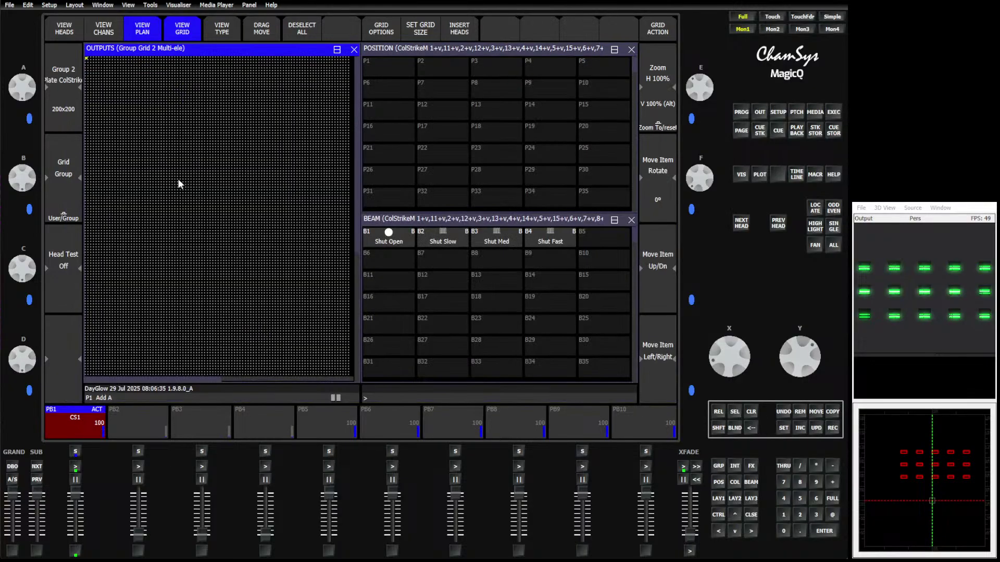
{"action": "left_click", "coordinate": [337, 50]}
{"action": "left_click", "coordinate": [164, 177]}
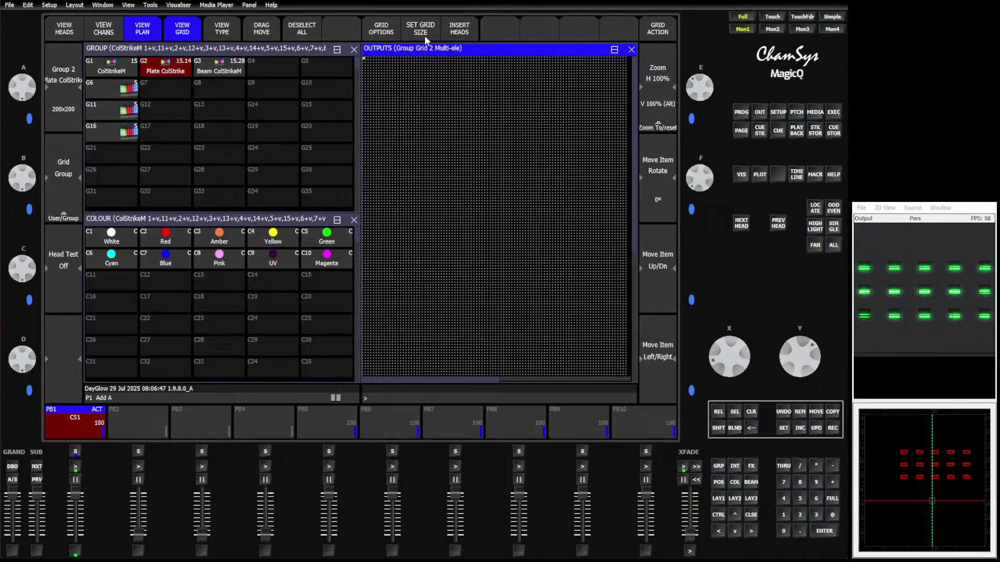
- Insert the Plate ColStrike heads left to right, crop Group Grid 2 to 105x2, then select Beam ColStrikeM
{"action": "left_click", "coordinate": [459, 31]}
{"action": "left_click", "coordinate": [349, 96]}
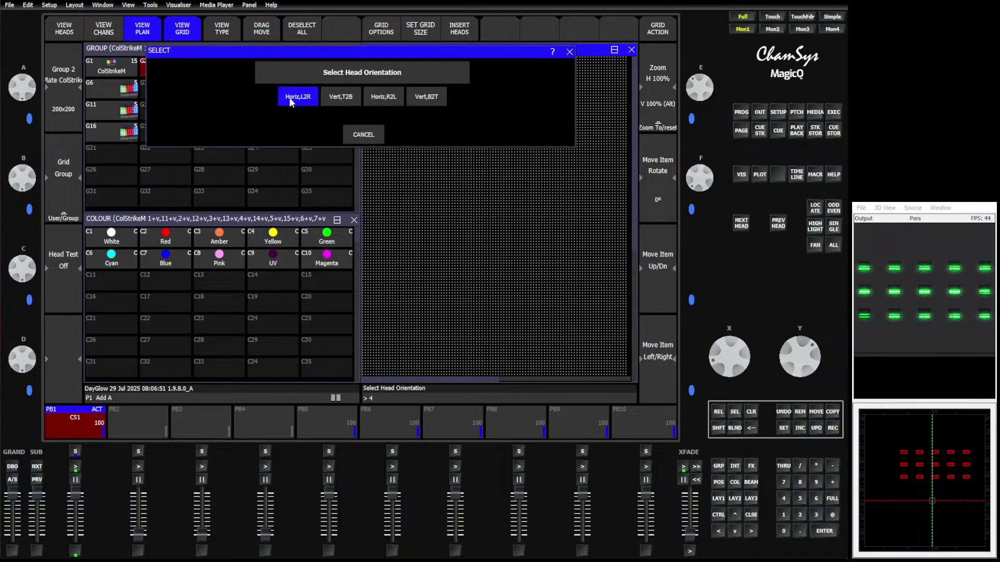
{"action": "left_click", "coordinate": [301, 98]}
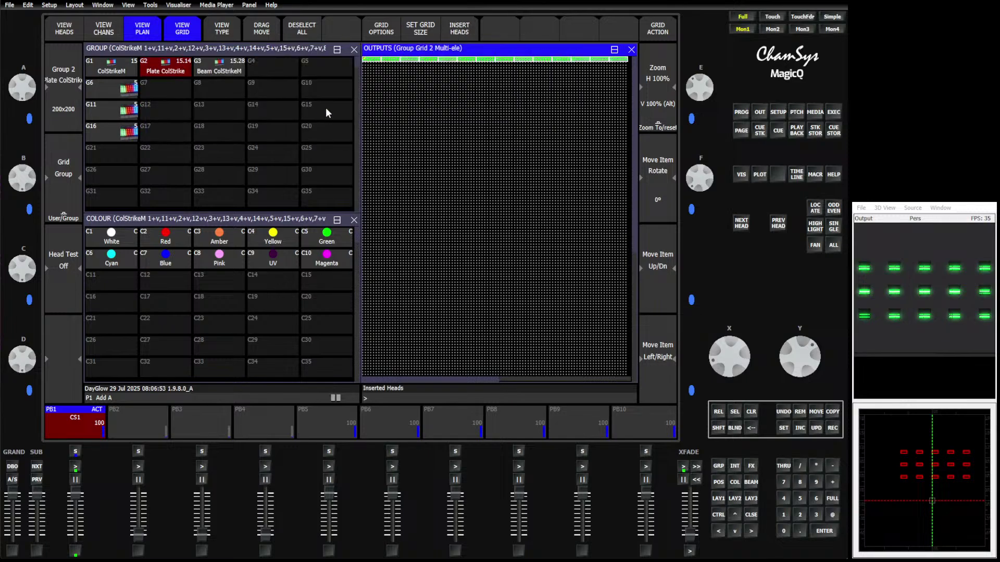
{"action": "left_click", "coordinate": [461, 30], "text": "shift"}
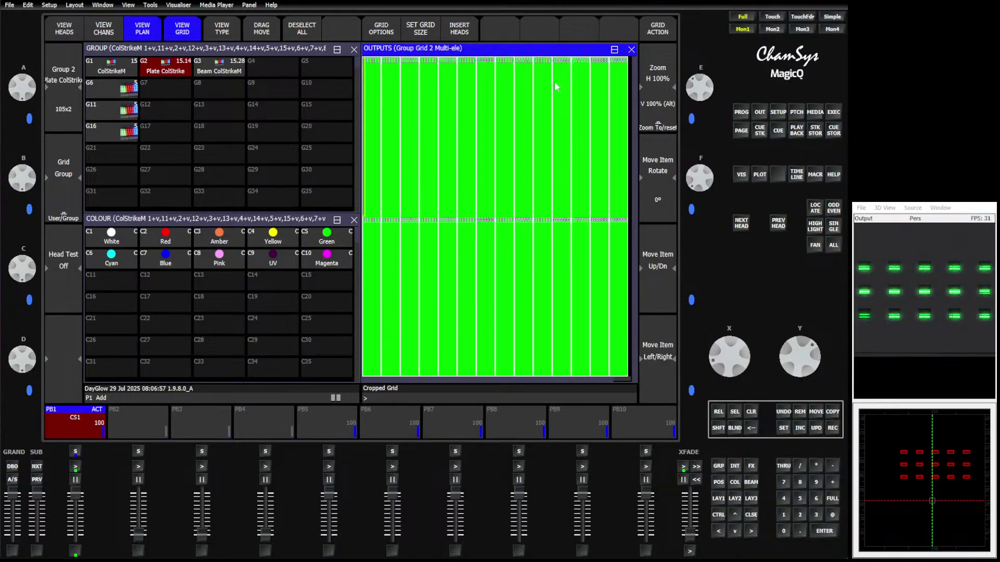
{"action": "left_click", "coordinate": [229, 67]}
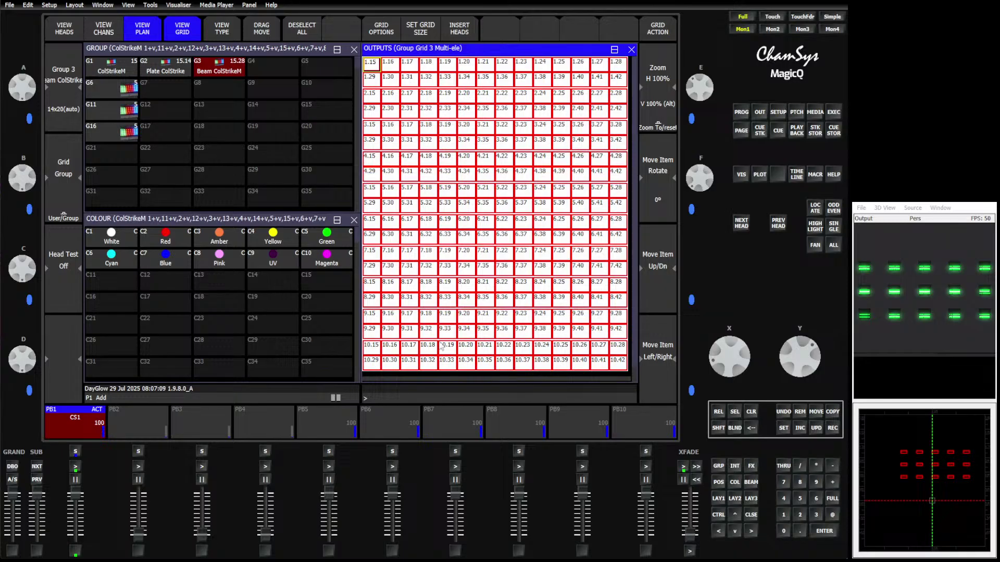
- Clear the programmer, select group G1 ColStrikeM, and browse the File Manager to the show's fx folder
{"action": "left_click", "coordinate": [754, 414]}
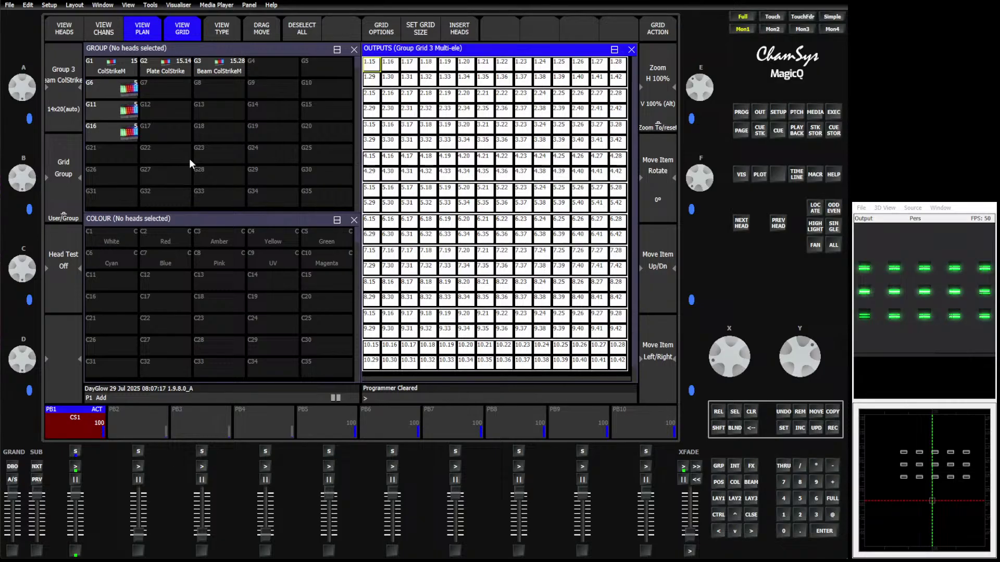
{"action": "left_click", "coordinate": [118, 71]}
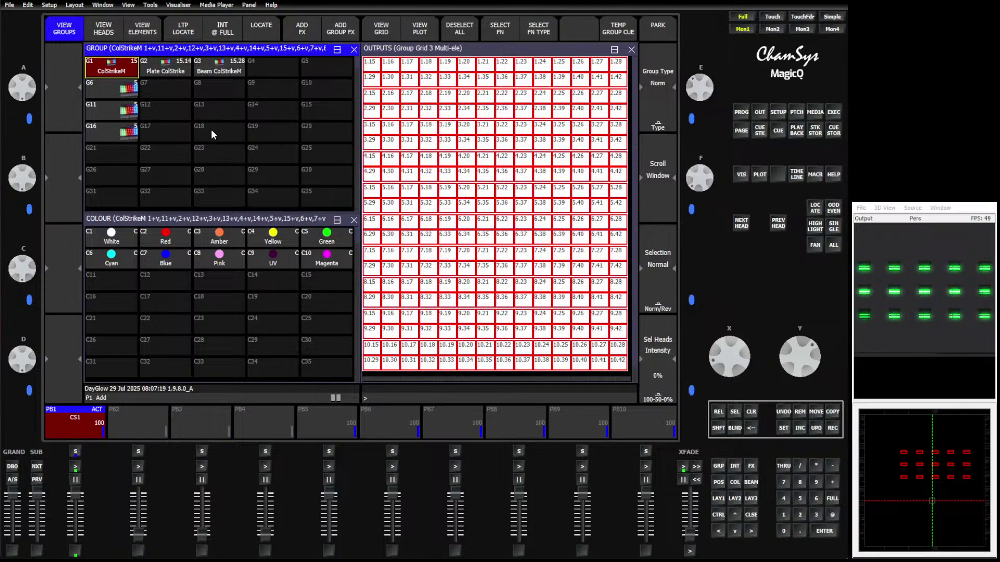
{"action": "left_click", "coordinate": [337, 32]}
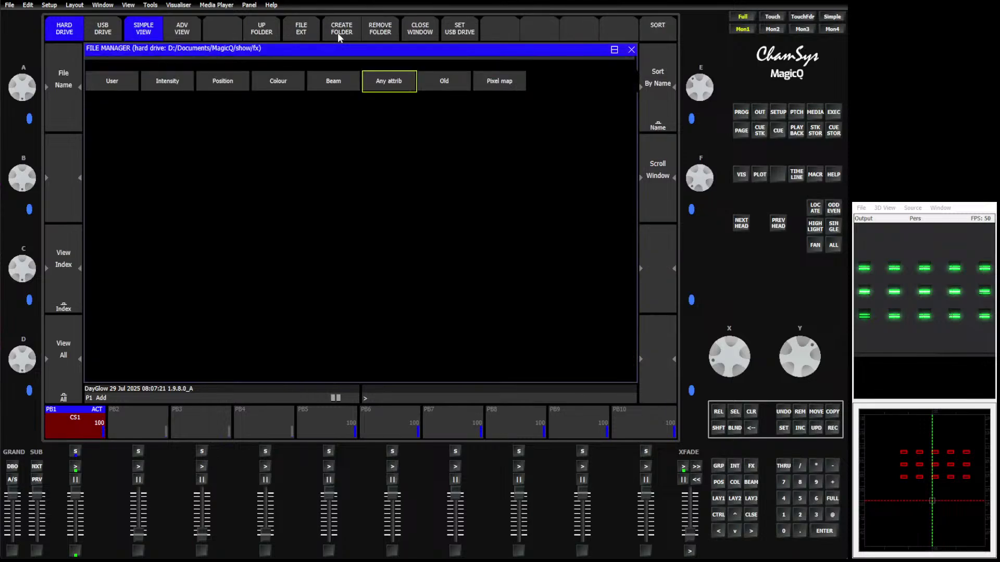
- Apply the Any attrib sinedown FX to Beam Dimmer, including the heads' sub-elements
{"action": "left_click", "coordinate": [382, 82]}
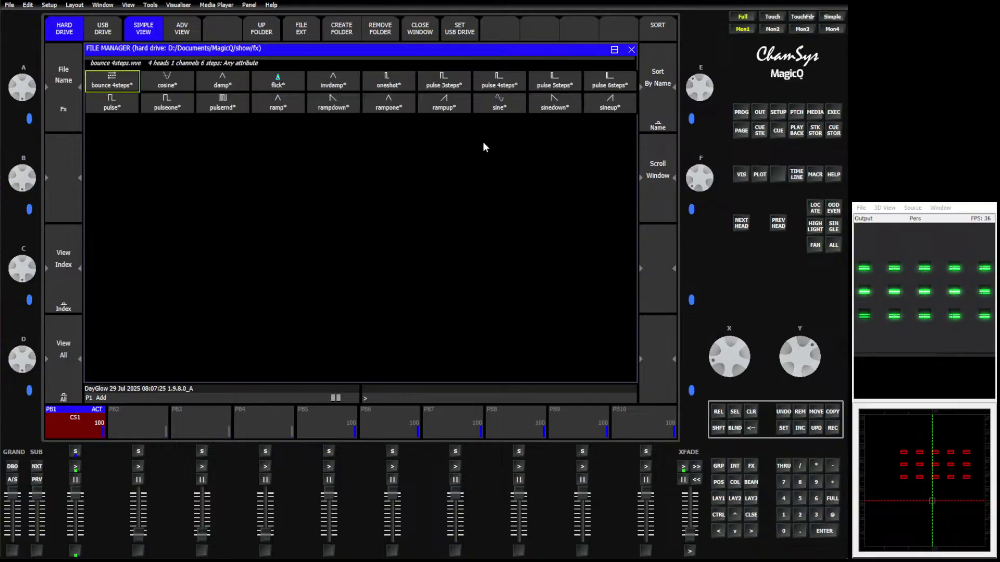
{"action": "left_click", "coordinate": [554, 106]}
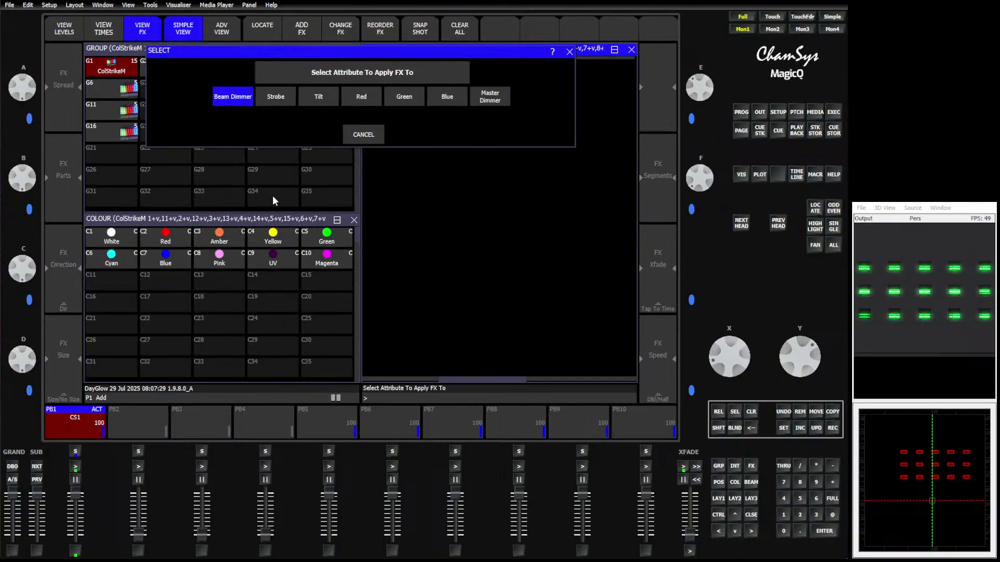
{"action": "left_click", "coordinate": [235, 98]}
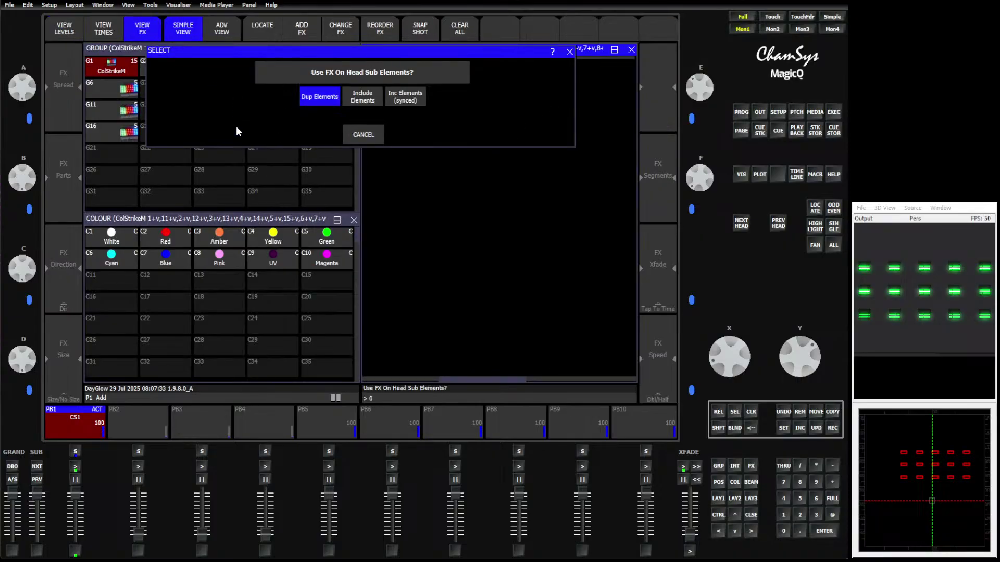
{"action": "left_click", "coordinate": [364, 99]}
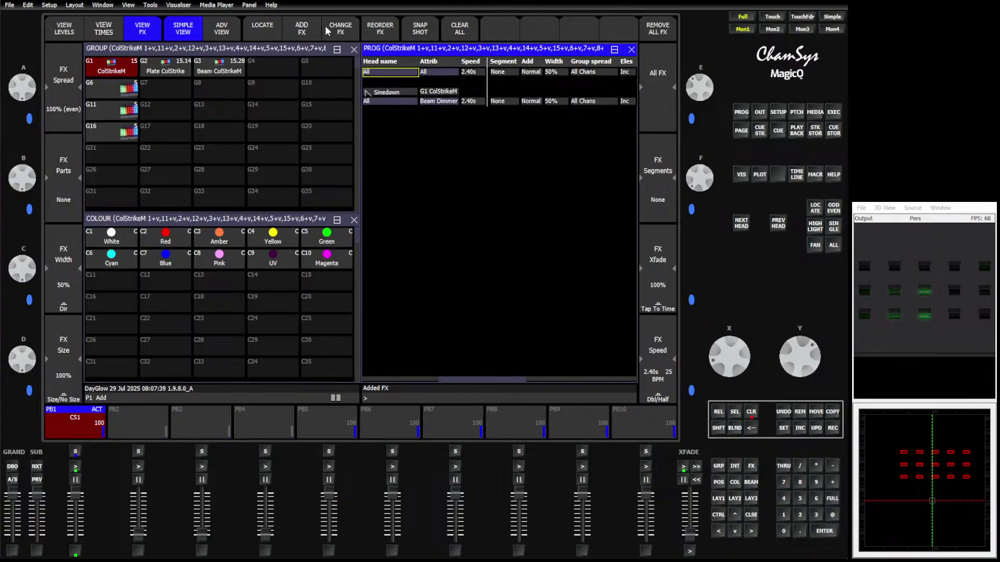
- Show the Outputs Group Grid view for the group in the left half of the screen
{"action": "left_click", "coordinate": [111, 70]}
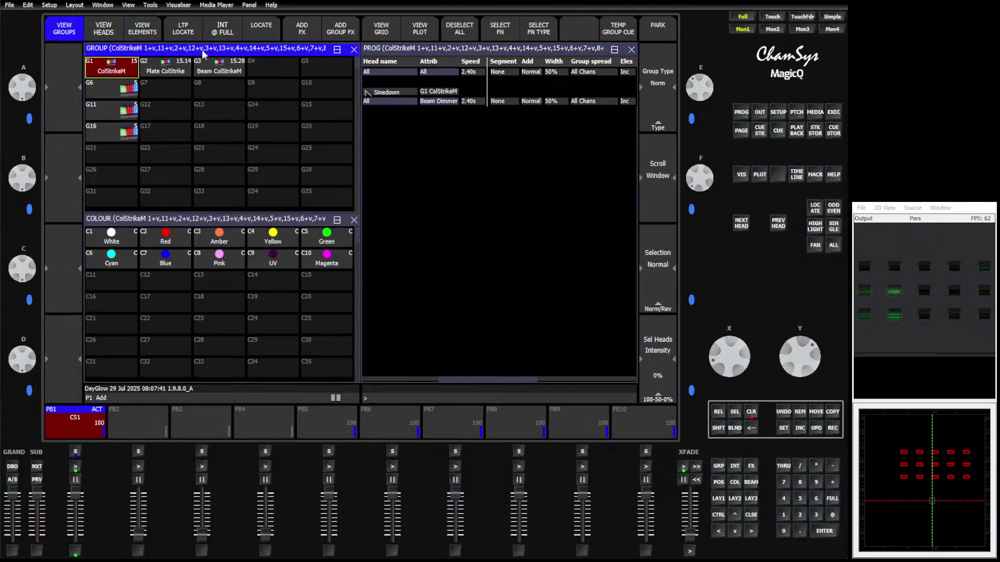
{"action": "left_click", "coordinate": [382, 28]}
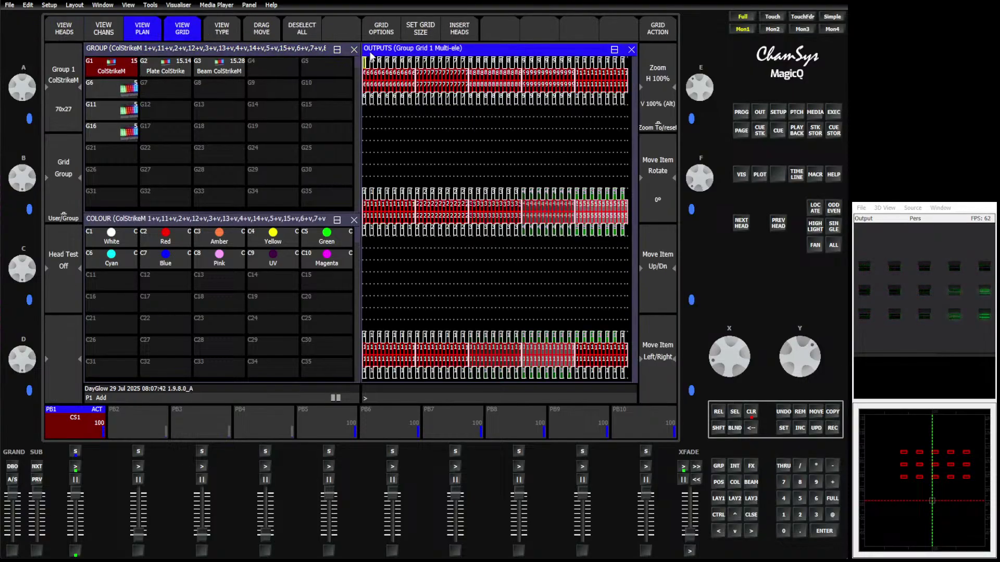
{"action": "left_click", "coordinate": [616, 50]}
{"action": "left_click", "coordinate": [99, 172]}
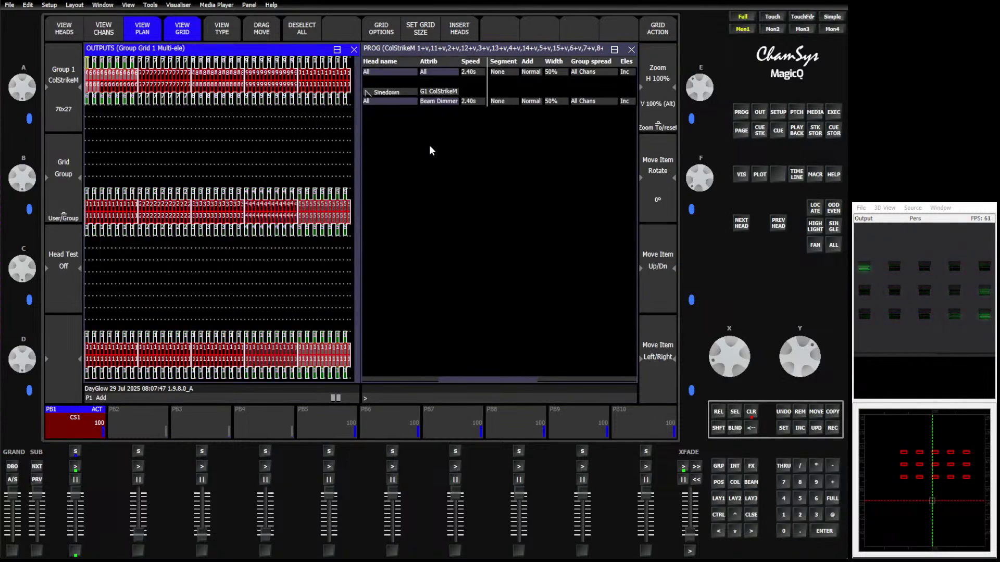
- Select the Sinedown FX row in the programmer and step across to its Group spread column
{"action": "left_click", "coordinate": [503, 101]}
{"action": "key", "text": "Left"}
{"action": "key", "text": "Right"}
{"action": "key", "text": "Right"}
{"action": "key", "text": "Right"}
{"action": "key", "text": "Right"}
{"action": "key", "text": "Right"}
{"action": "key", "text": "Right"}
{"action": "key", "text": "Right"}
{"action": "key", "text": "Right"}
{"action": "key", "text": "Right"}
{"action": "key", "text": "Right"}
{"action": "scroll", "coordinate": [515, 193], "scroll_direction": "right", "scroll_amount": 1}
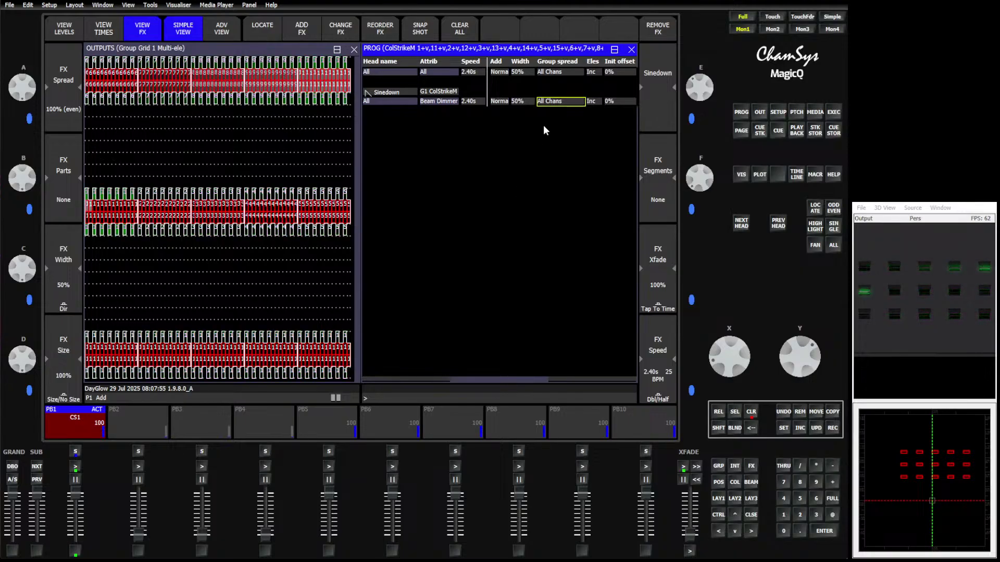
- Set the Sinedown group spread to Within Groups, then change it to Grid H
{"action": "left_click", "coordinate": [562, 104]}
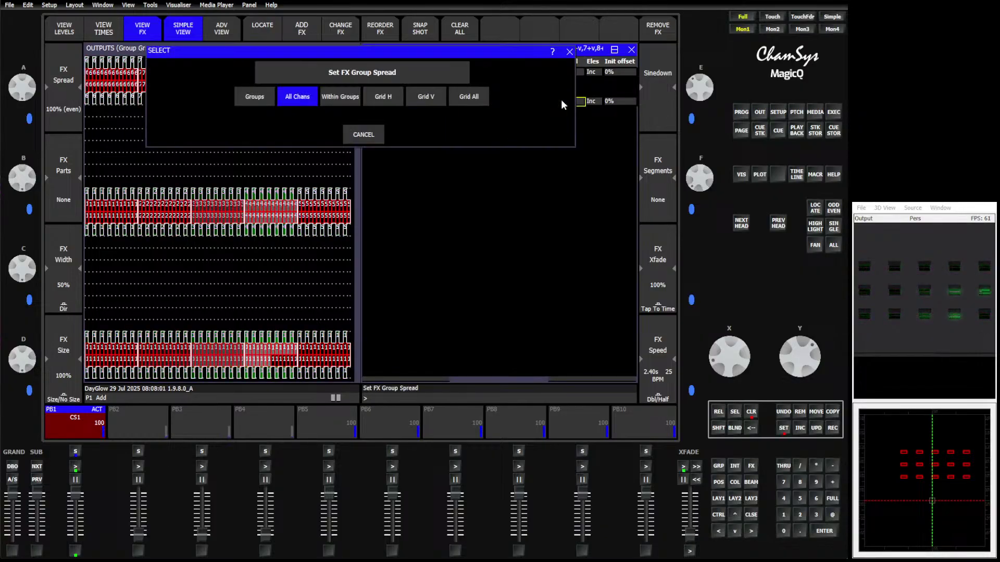
{"action": "left_click", "coordinate": [340, 97]}
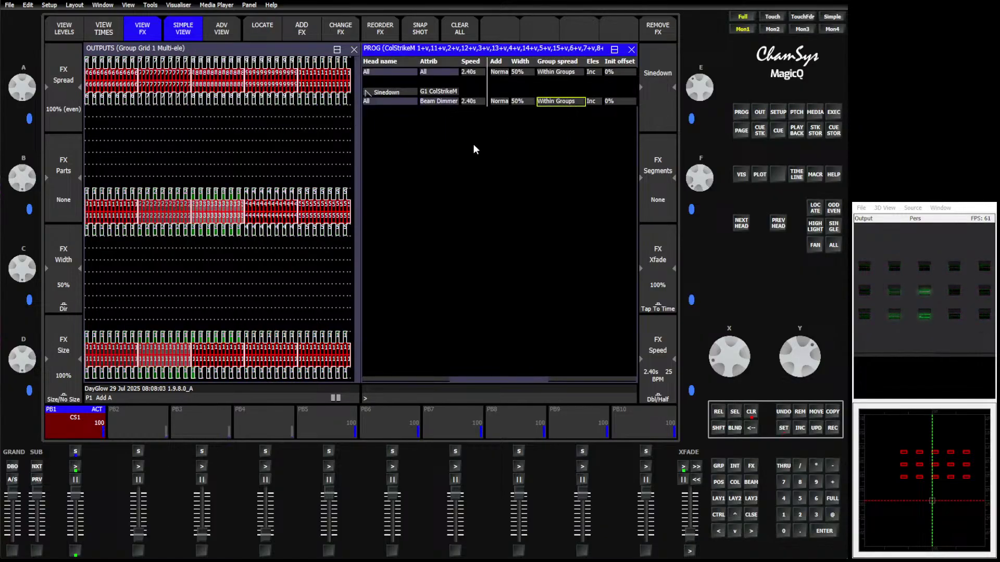
{"action": "left_click", "coordinate": [558, 105]}
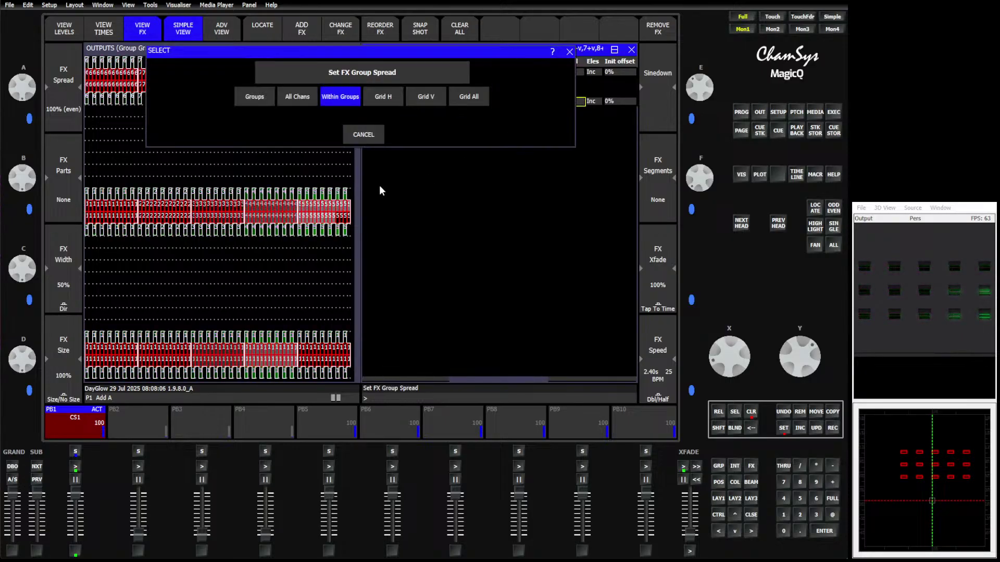
{"action": "left_click", "coordinate": [388, 100]}
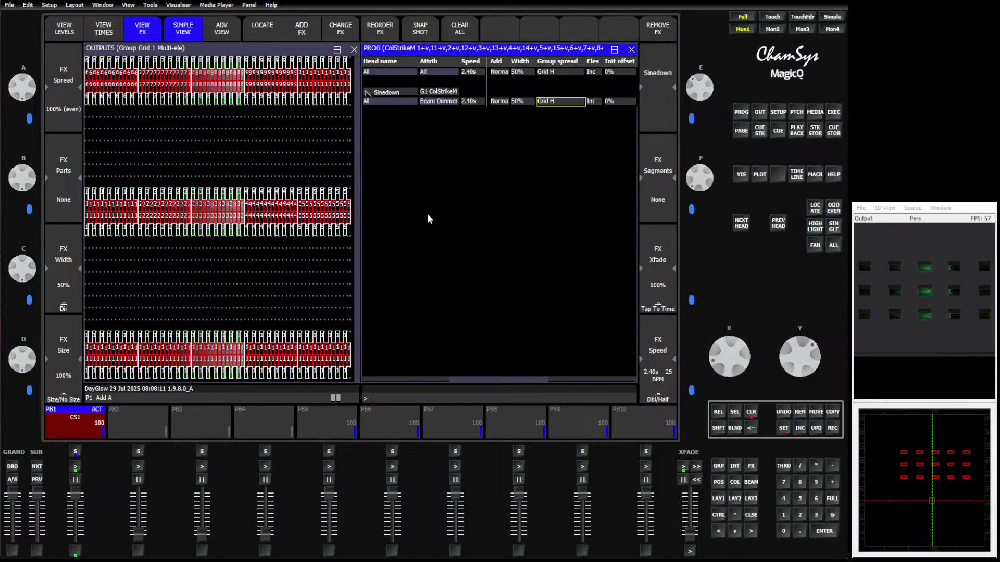
- Set the Sinedown FX size to 150% and switch the outputs to plan view
{"action": "key", "text": "Left"}
{"action": "key", "text": "Left"}
{"action": "key", "text": "Left"}
{"action": "key", "text": "Left"}
{"action": "key", "text": "Left"}
{"action": "key", "text": "Left"}
{"action": "key", "text": "Left"}
{"action": "key", "text": "Left"}
{"action": "key", "text": "Left"}
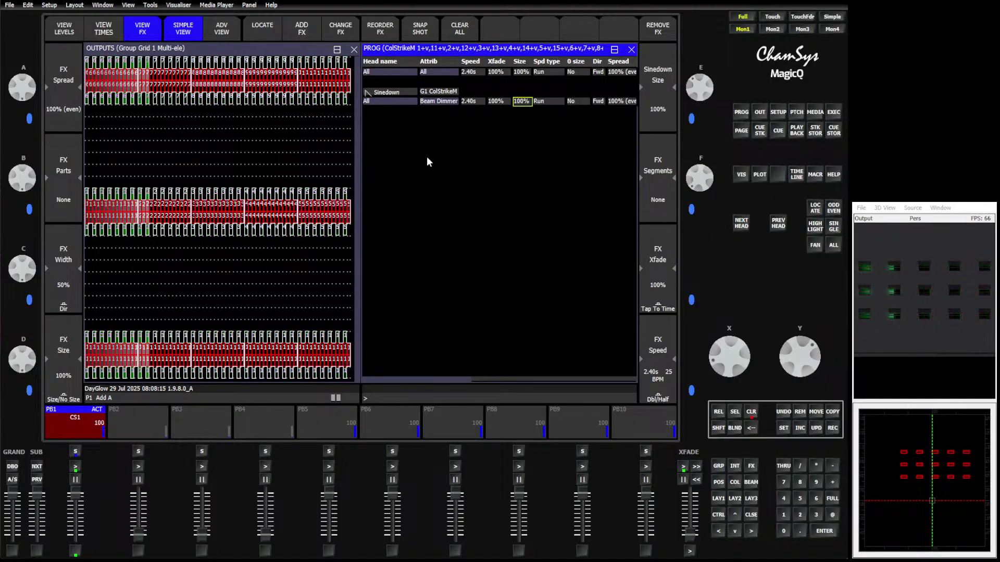
{"action": "type", "text": "150"}
{"action": "key", "text": "Return"}
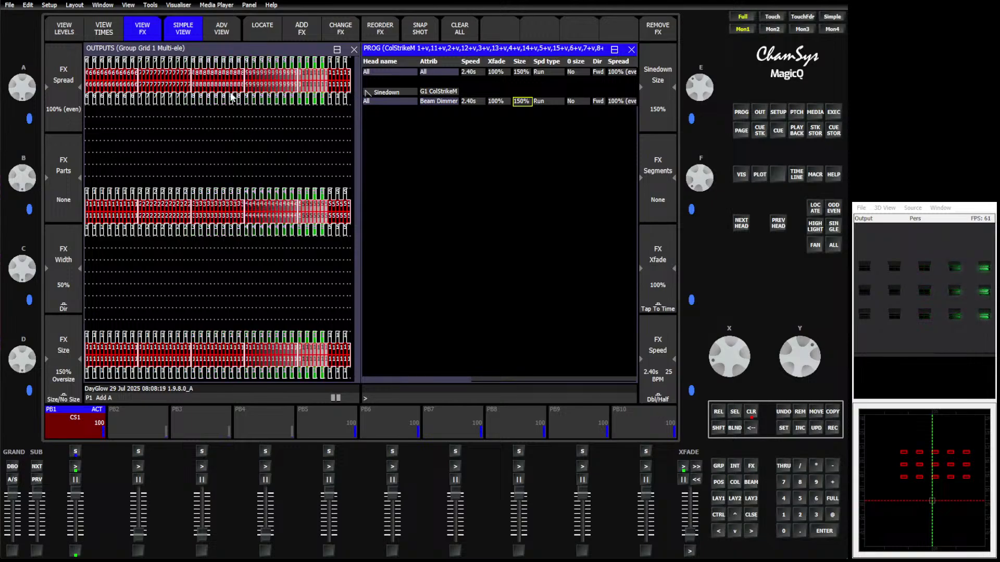
{"action": "left_click", "coordinate": [221, 46]}
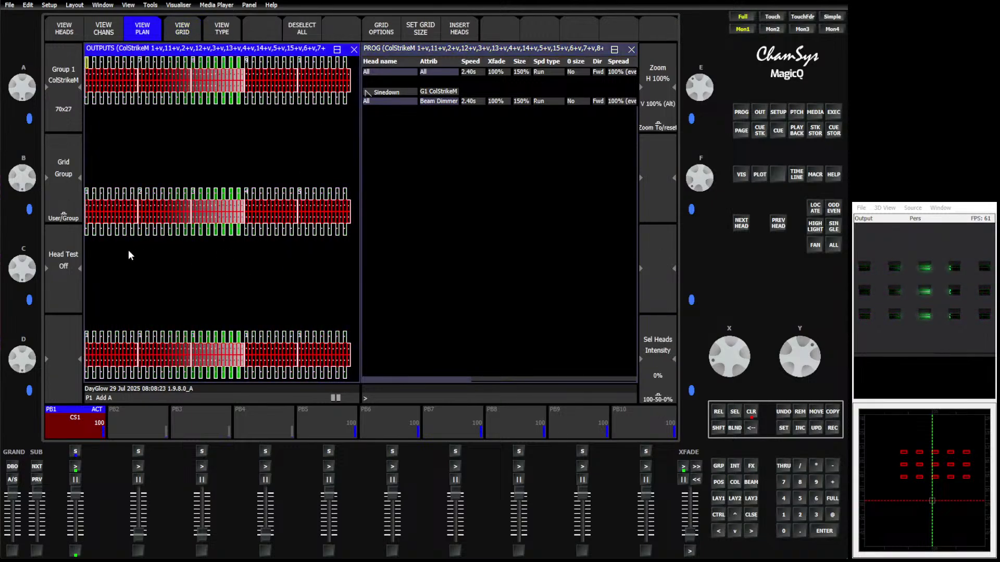
- Change the Sinedown group spread to Grid V and move to the Group offset column
{"action": "left_click", "coordinate": [560, 101]}
{"action": "key", "text": "Right"}
{"action": "left_click", "coordinate": [587, 101]}
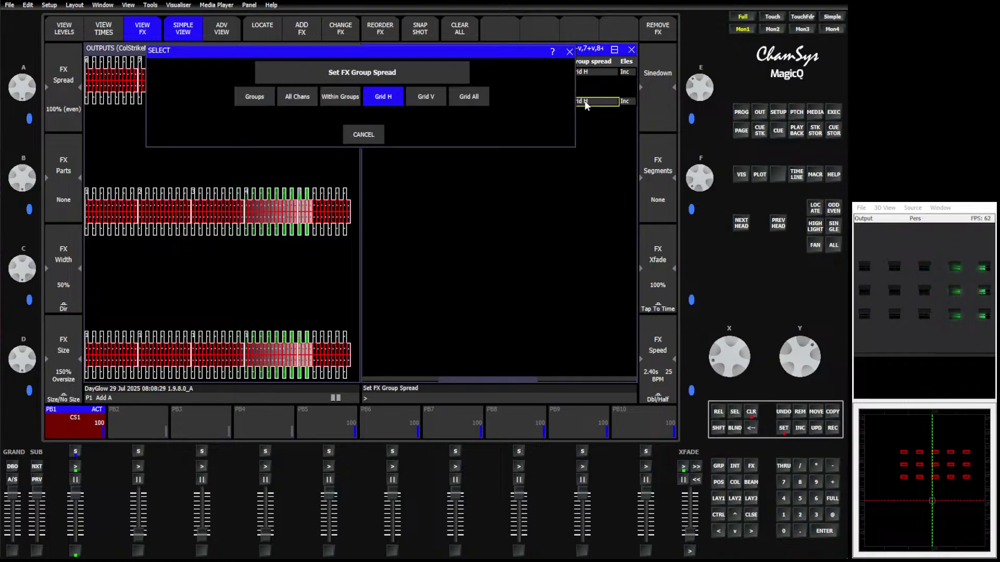
{"action": "left_click", "coordinate": [427, 96]}
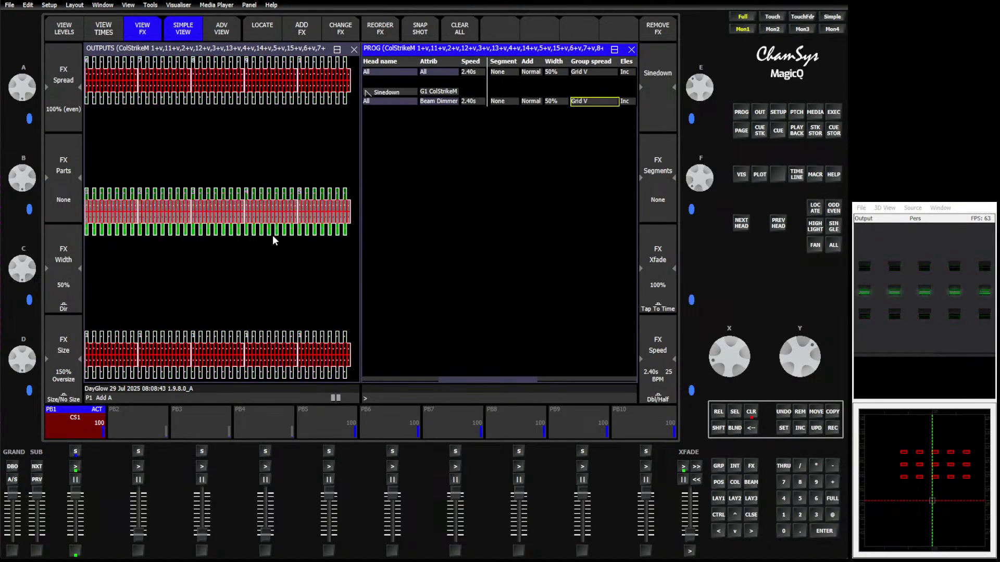
{"action": "scroll", "coordinate": [581, 103], "scroll_direction": "right", "scroll_amount": 2}
{"action": "scroll", "coordinate": [582, 103], "scroll_direction": "right", "scroll_amount": 2}
{"action": "left_click", "coordinate": [582, 102]}
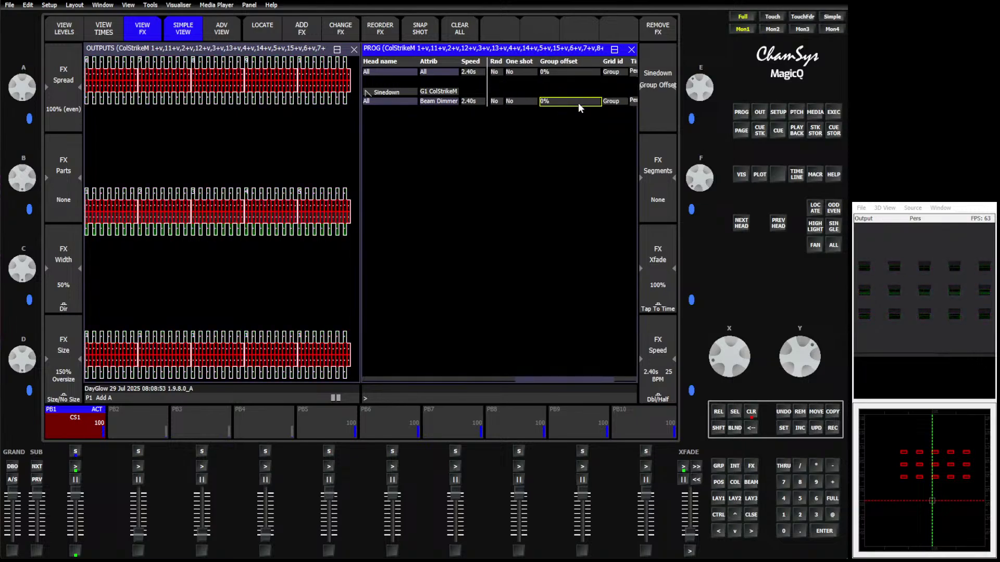
- Try a Sinedown group offset of 50%, then 40%, using the keypad
{"action": "left_click", "coordinate": [578, 102]}
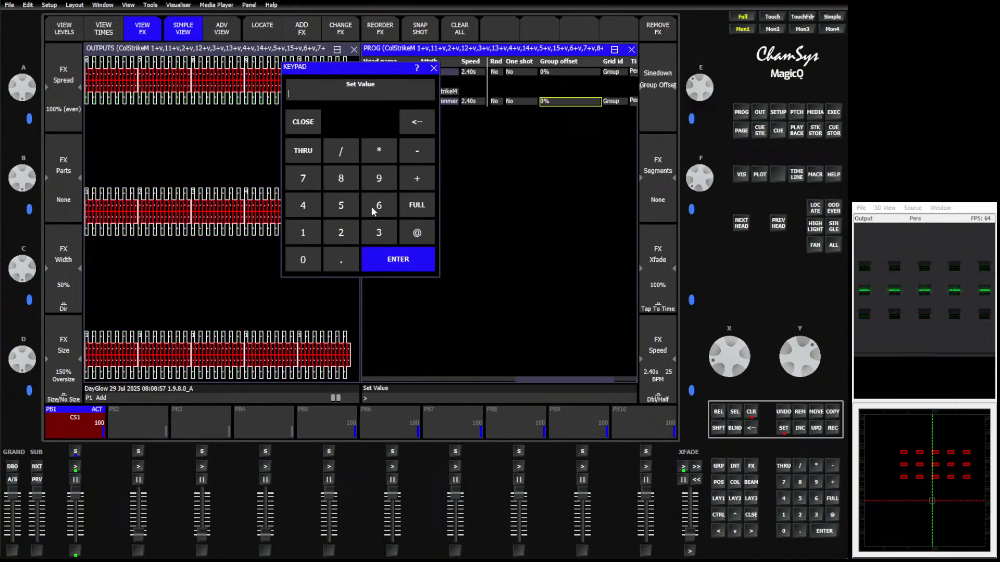
{"action": "left_click", "coordinate": [341, 206]}
{"action": "left_click", "coordinate": [303, 259]}
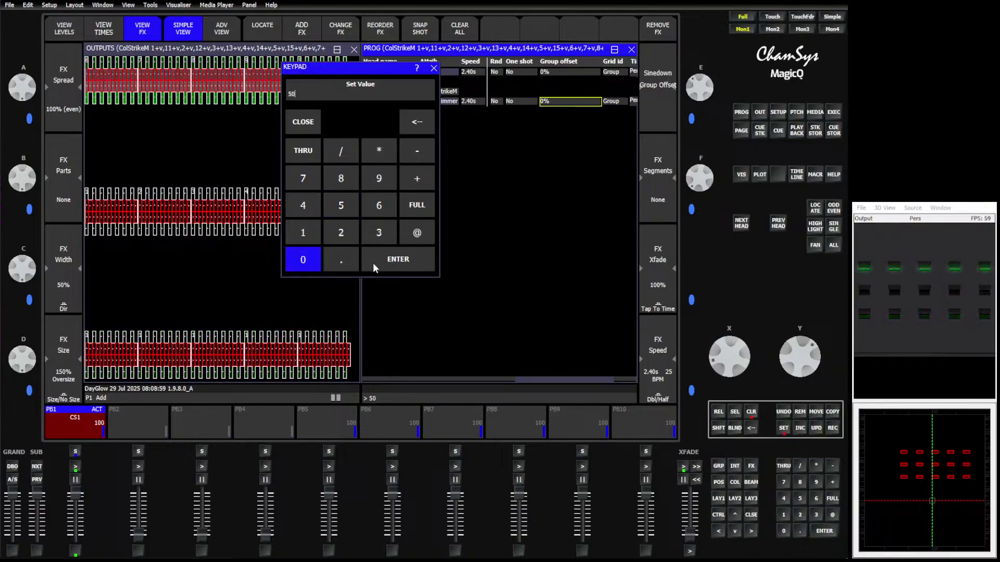
{"action": "left_click", "coordinate": [373, 264]}
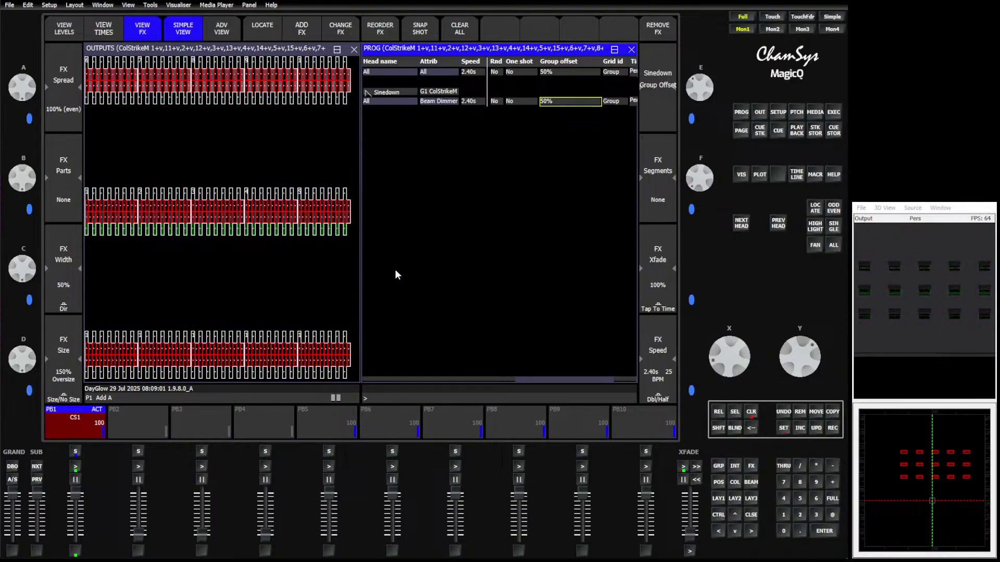
{"action": "left_click", "coordinate": [577, 102]}
{"action": "left_click", "coordinate": [303, 205]}
{"action": "left_click", "coordinate": [303, 260]}
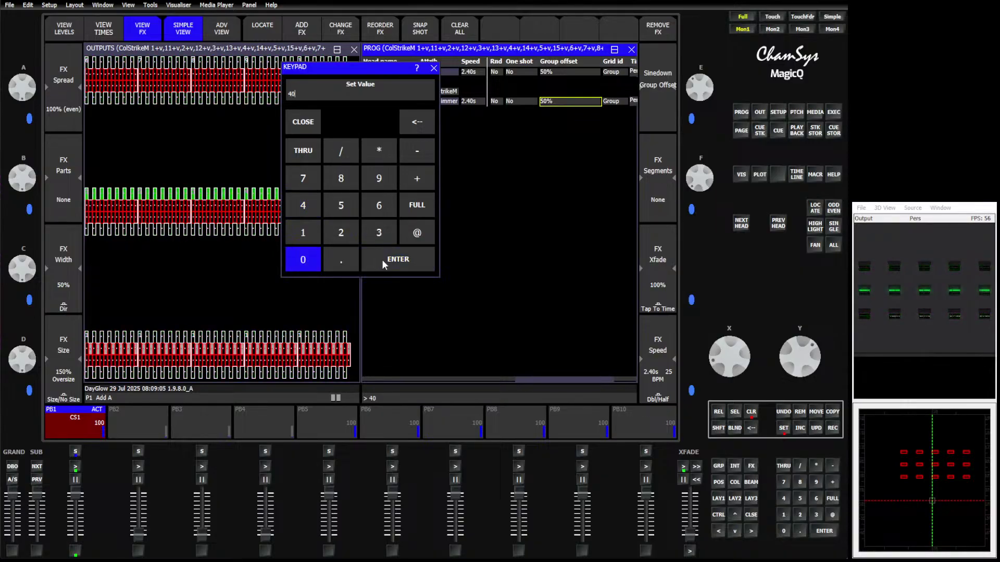
{"action": "left_click", "coordinate": [383, 263]}
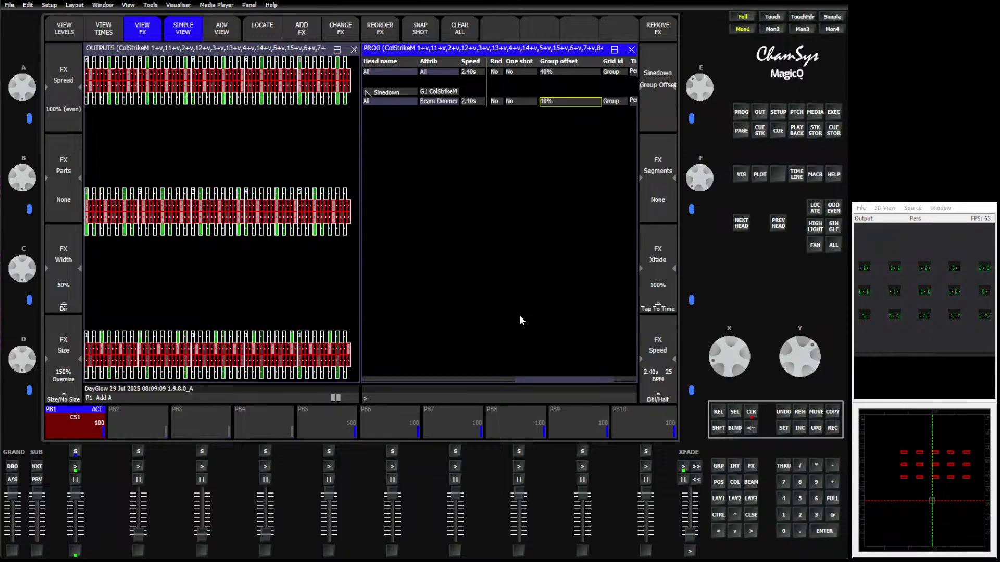
- Return the Sinedown group offset to 0% and move on to the next FX setting
{"action": "left_click", "coordinate": [554, 102]}
{"action": "left_click", "coordinate": [302, 260]}
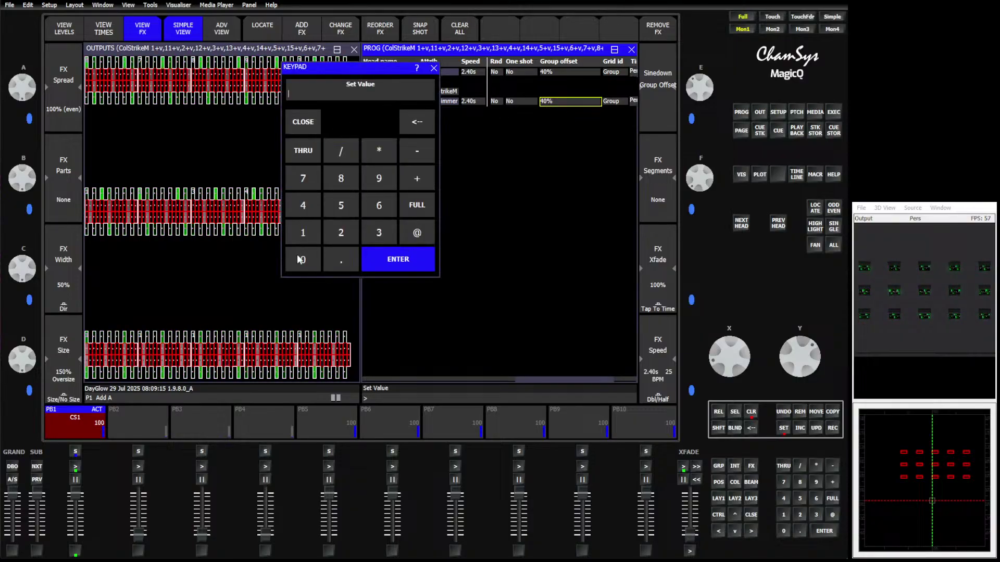
{"action": "left_click", "coordinate": [378, 264]}
{"action": "left_click", "coordinate": [529, 102]}
{"action": "scroll", "coordinate": [536, 107], "scroll_direction": "up", "scroll_amount": 2}
- Set the Sinedown group spread back to Grid H, leaving add mode at Normal
{"action": "left_click", "coordinate": [536, 102]}
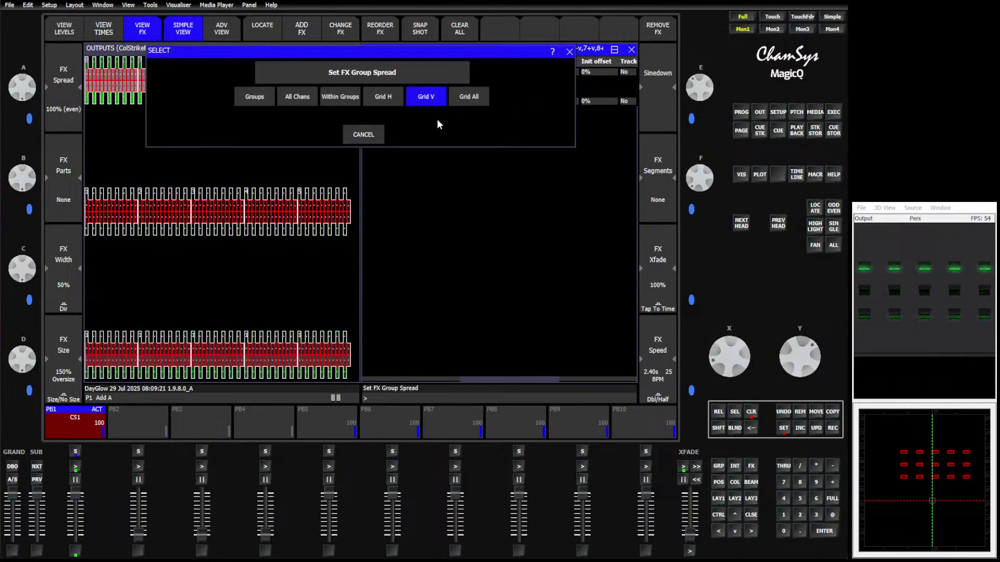
{"action": "left_click", "coordinate": [385, 99]}
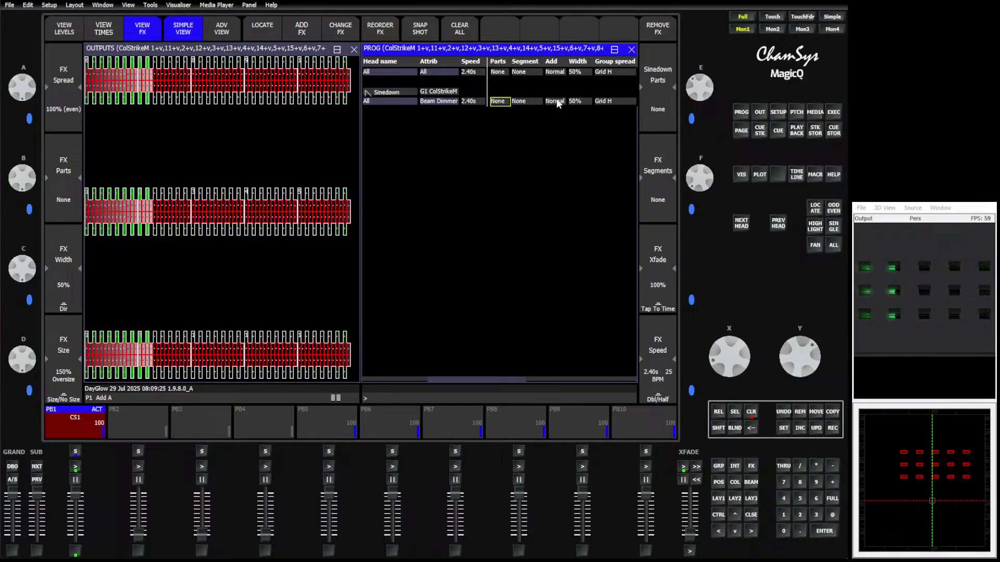
{"action": "left_click", "coordinate": [557, 100]}
{"action": "left_click", "coordinate": [387, 111]}
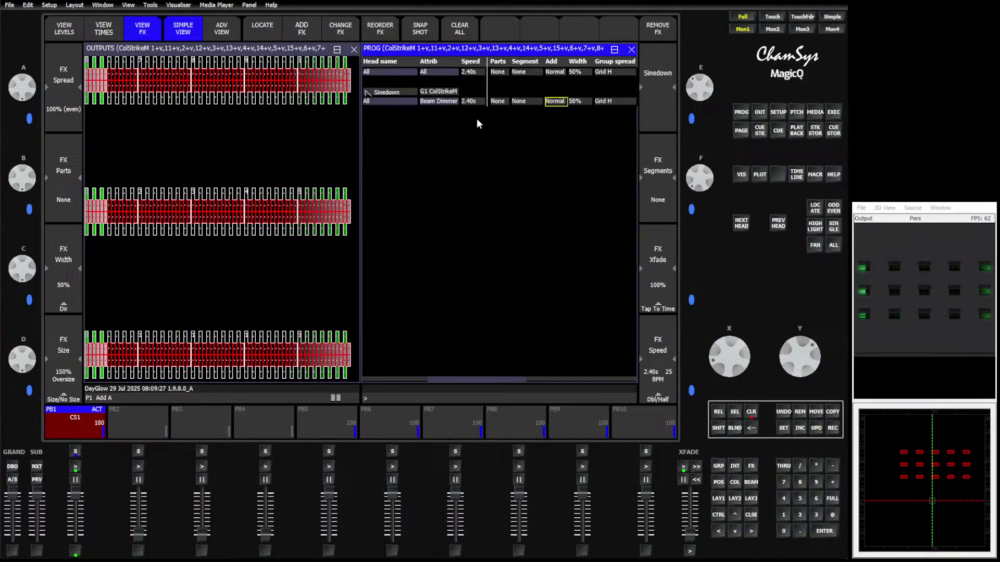
- Change the Sinedown FX direction from Fwd to Centre Out
{"action": "key", "text": "Left"}
{"action": "key", "text": "Left"}
{"action": "key", "text": "Left"}
{"action": "key", "text": "Left"}
{"action": "key", "text": "Left"}
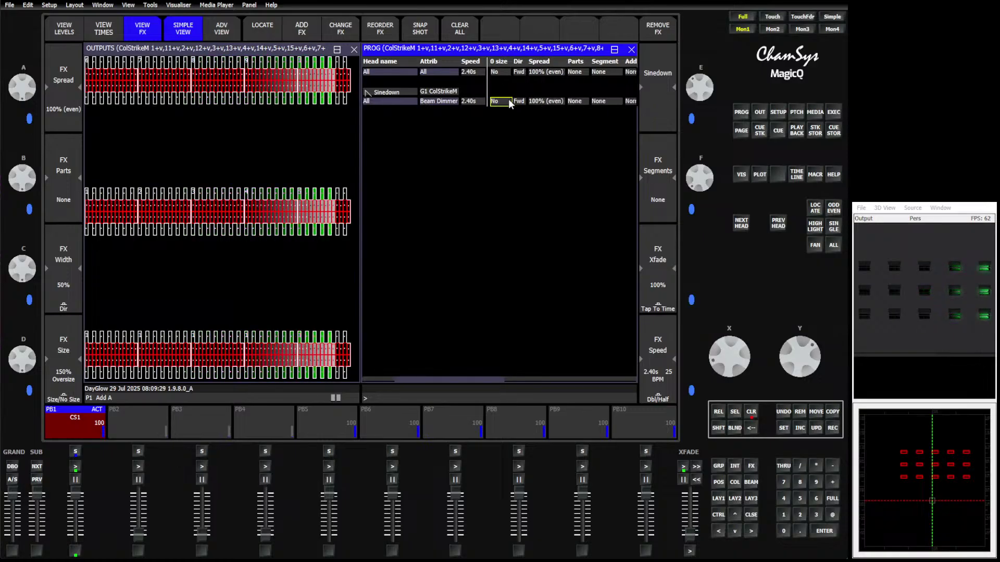
{"action": "left_click", "coordinate": [520, 101]}
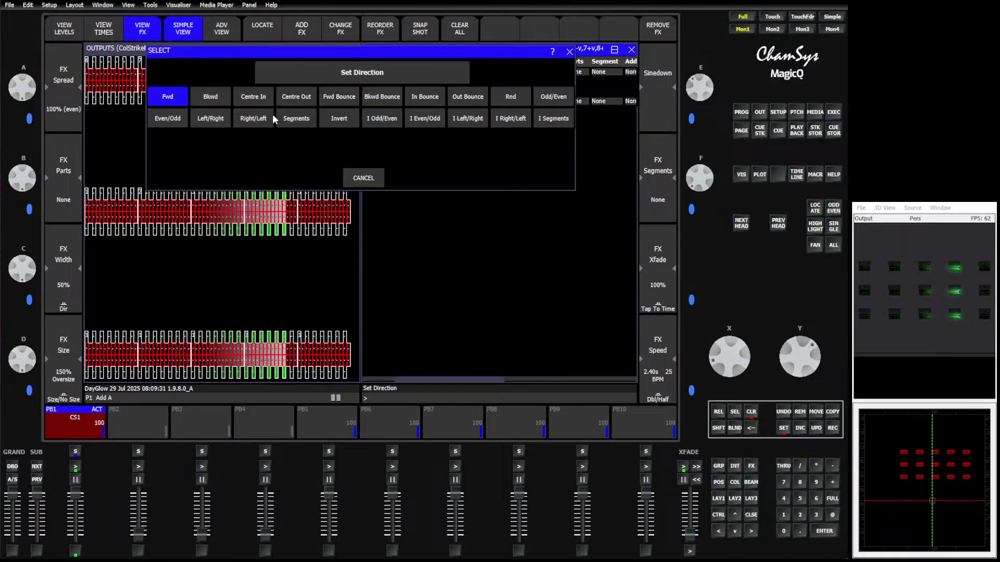
{"action": "left_click", "coordinate": [296, 96]}
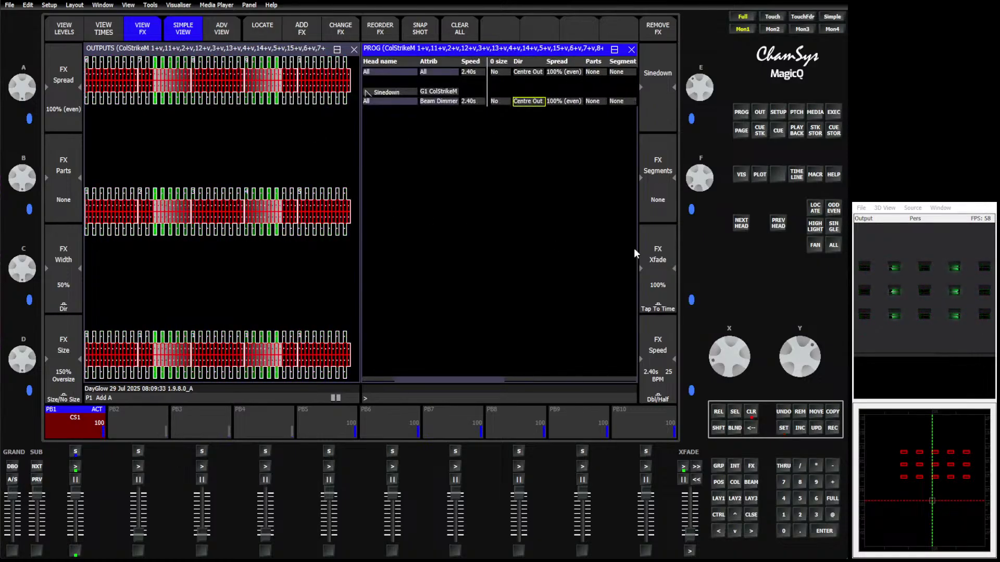